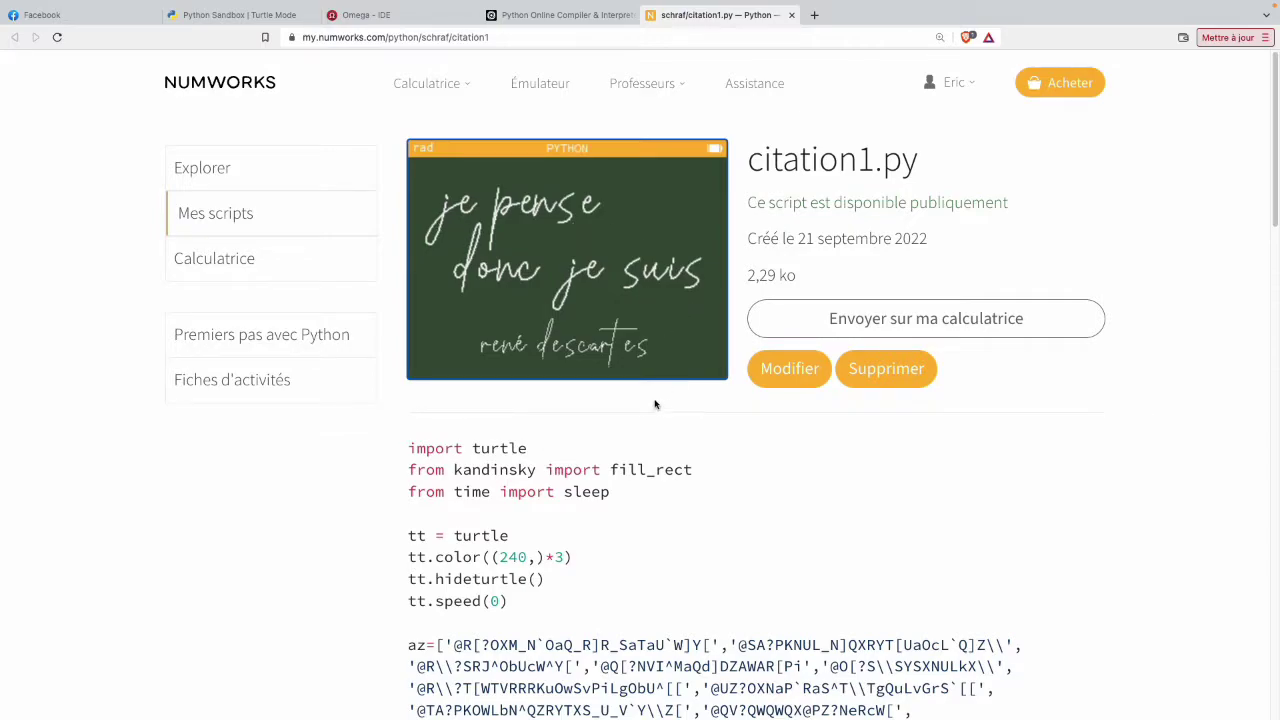
Scroll citation1.py and select the first encoded string on the az= line
scroll(655, 404, "down", 1)
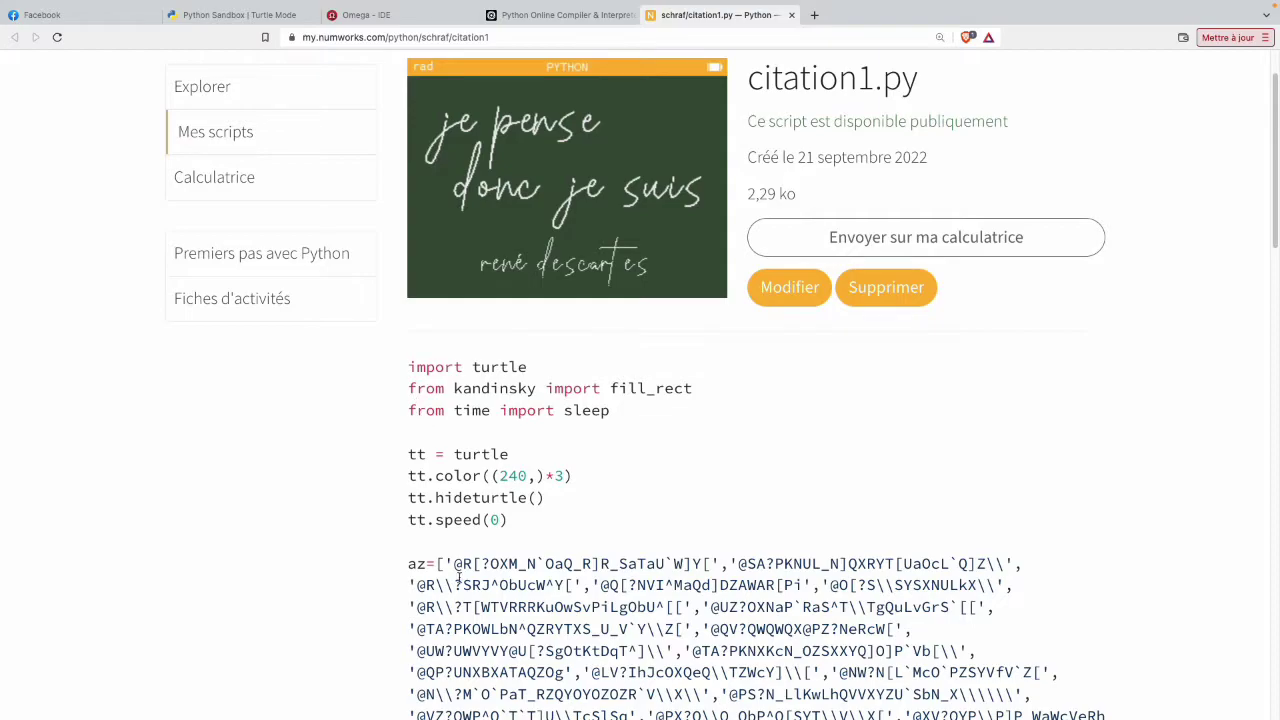
left_click_drag(446, 564, 723, 569)
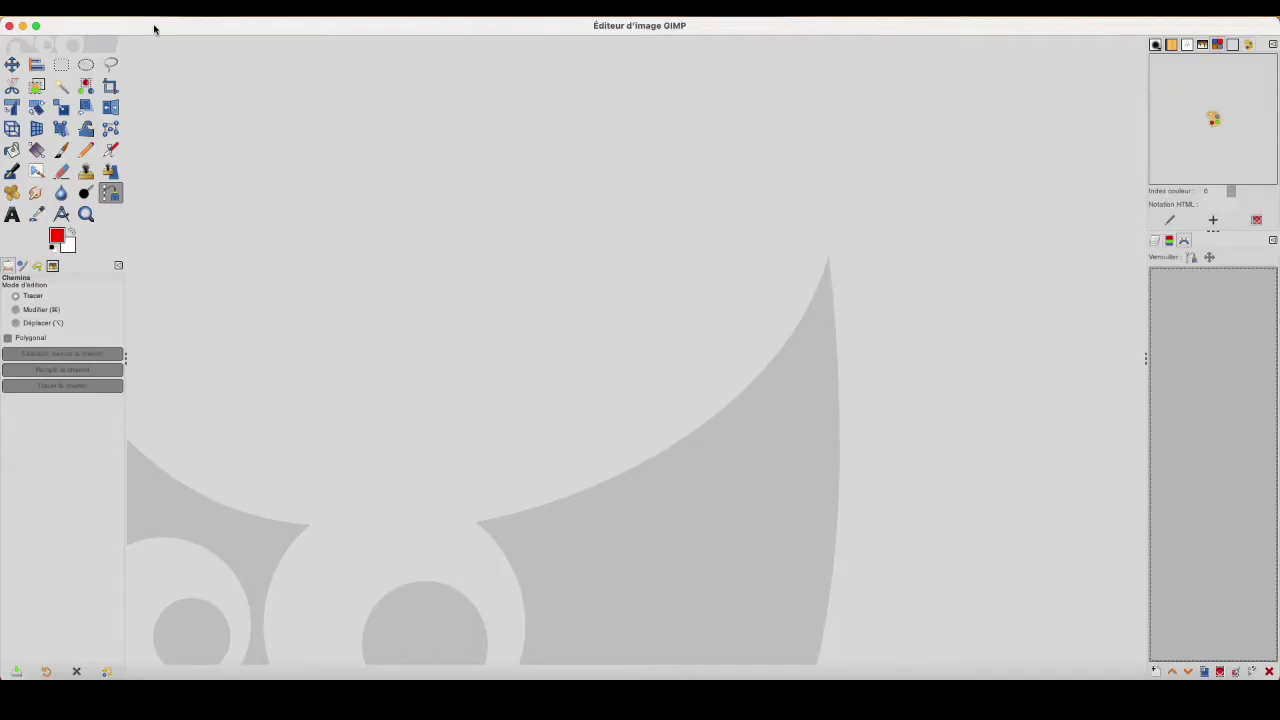
Create a new 58 × 58 px image, then begin entering ord("A") in Replit
left_click(117, 15)
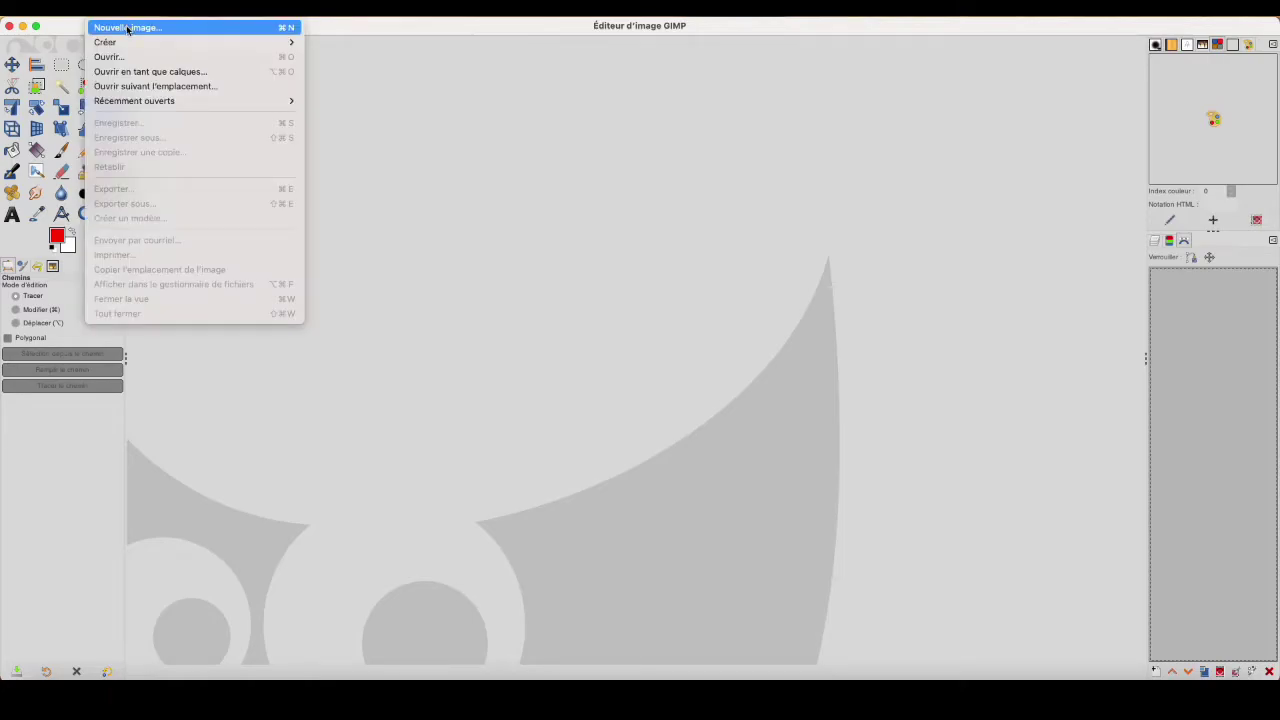
left_click(127, 28)
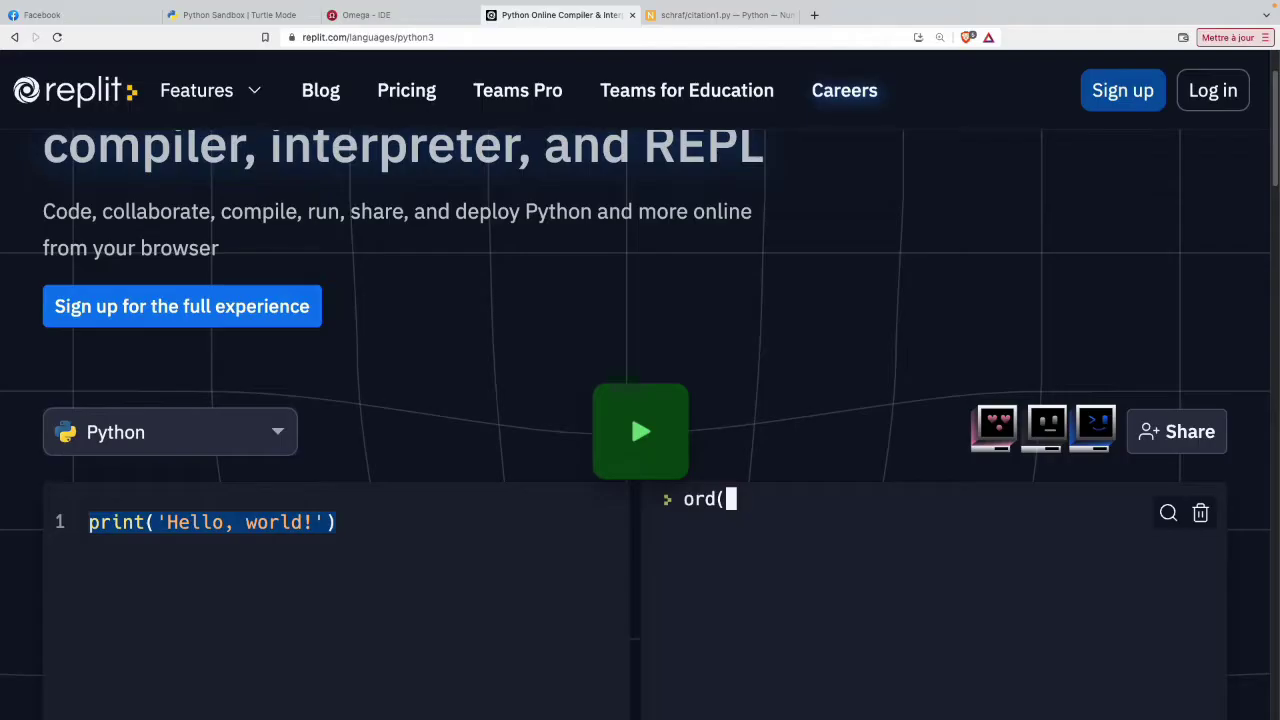
type("\"A\"")
type(")")
Evaluate ord("A")=65, ord("z")=122 and 122-65=57 in the Replit console
key("Return")
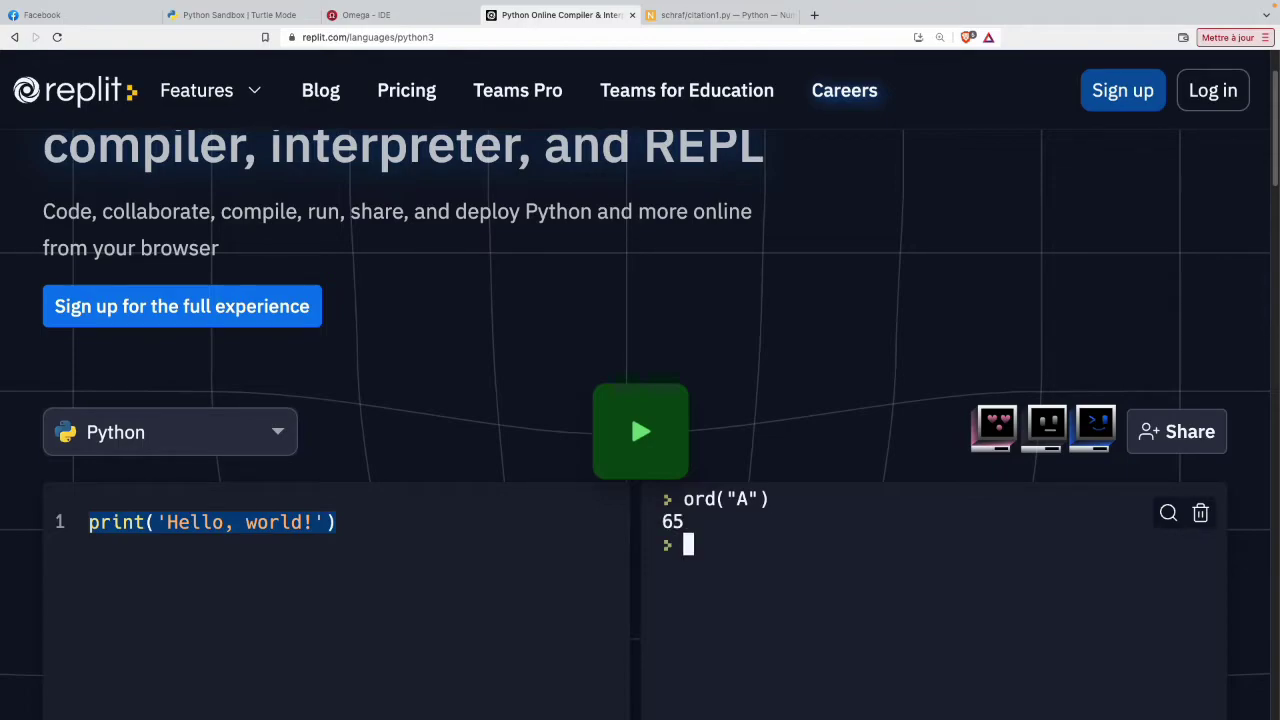
type("ord(\"z\"")
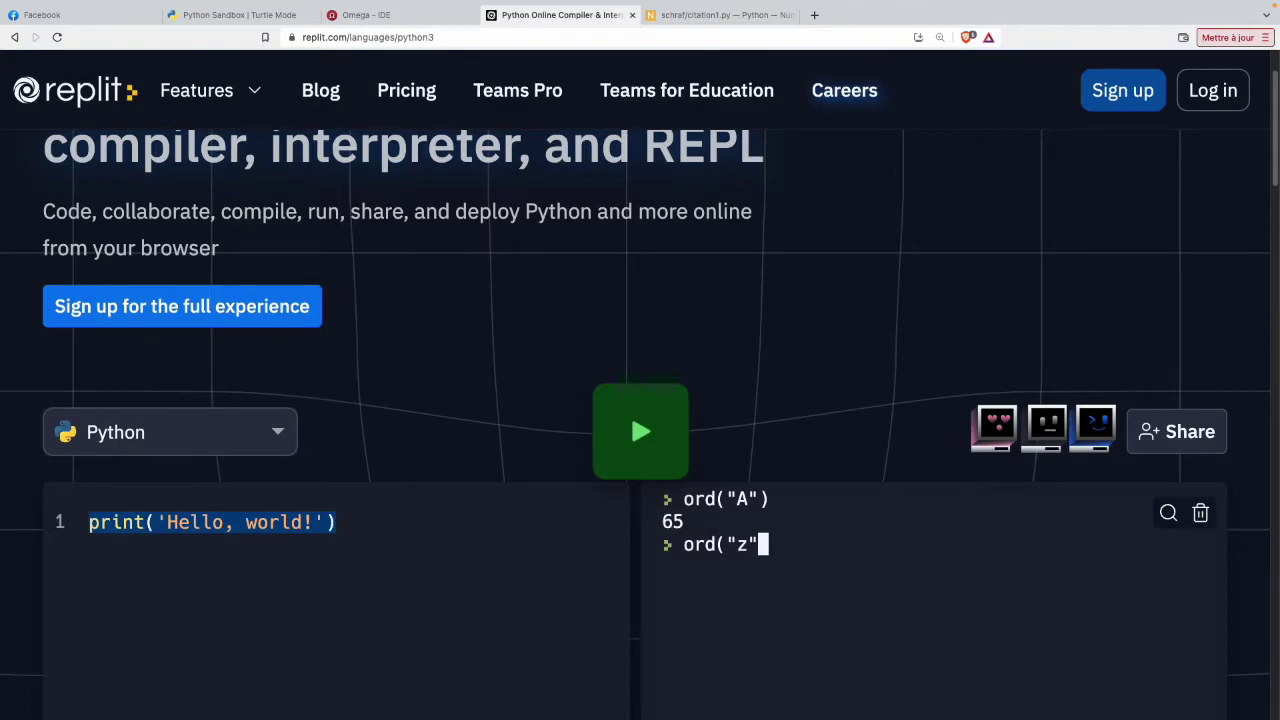
type(")")
key("Return")
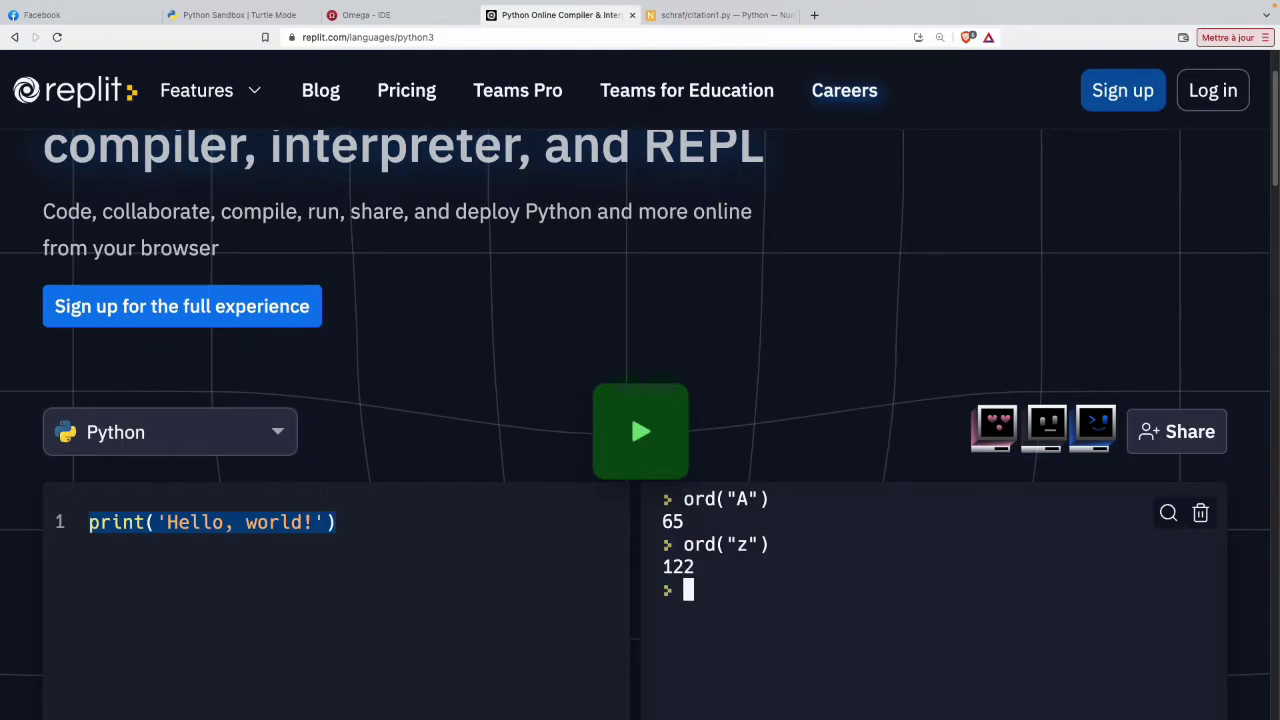
type("122-65")
key("Return")
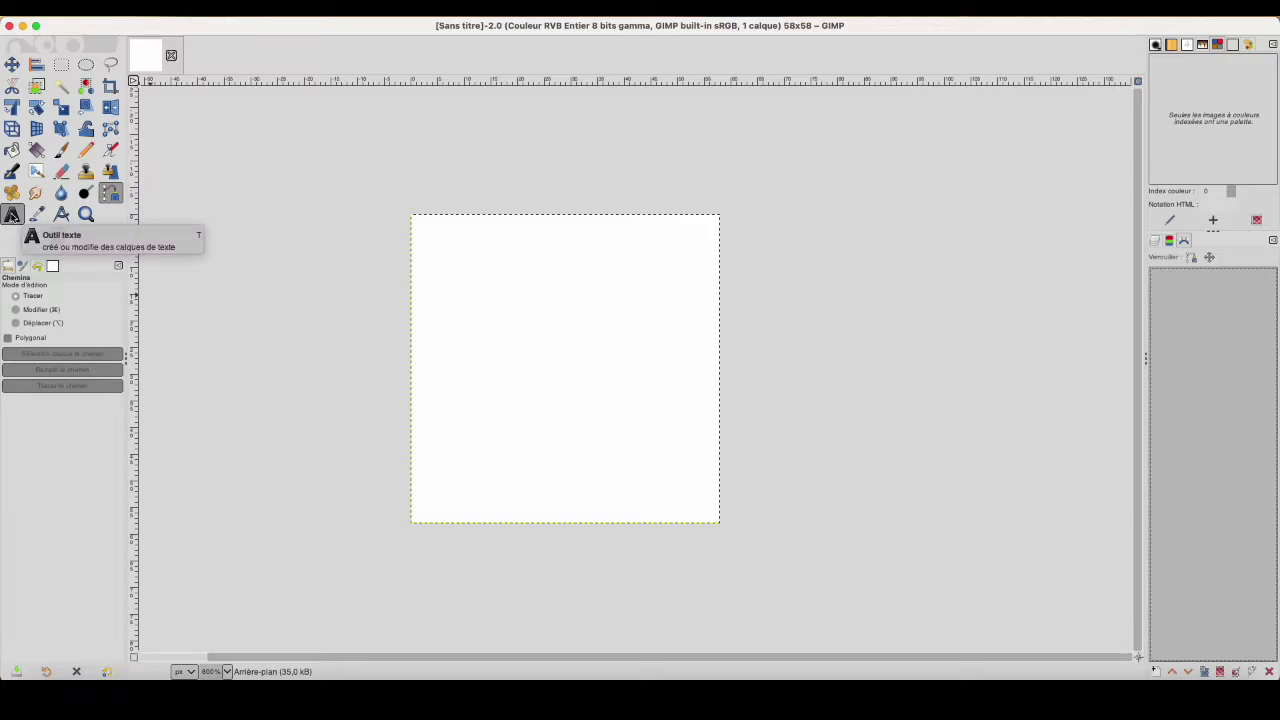
Type a red 60 px South Australia 'A' and move it up inside the image
left_click(12, 216)
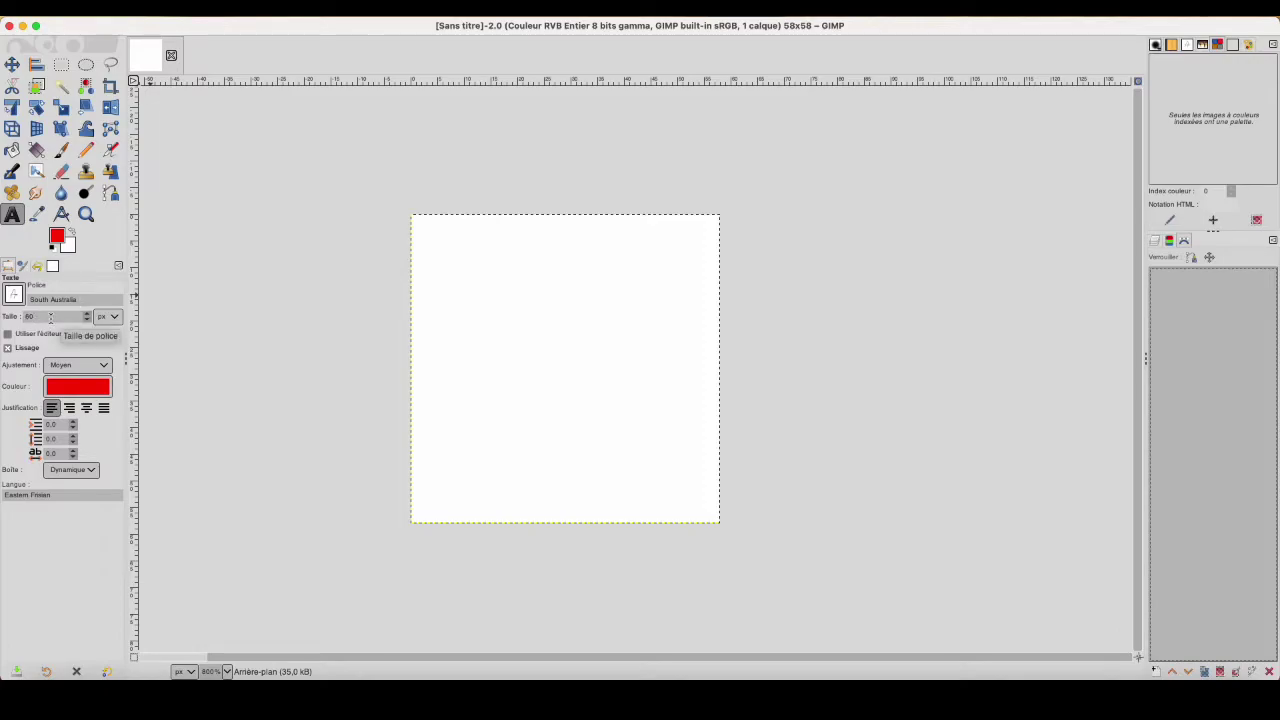
left_click(479, 353)
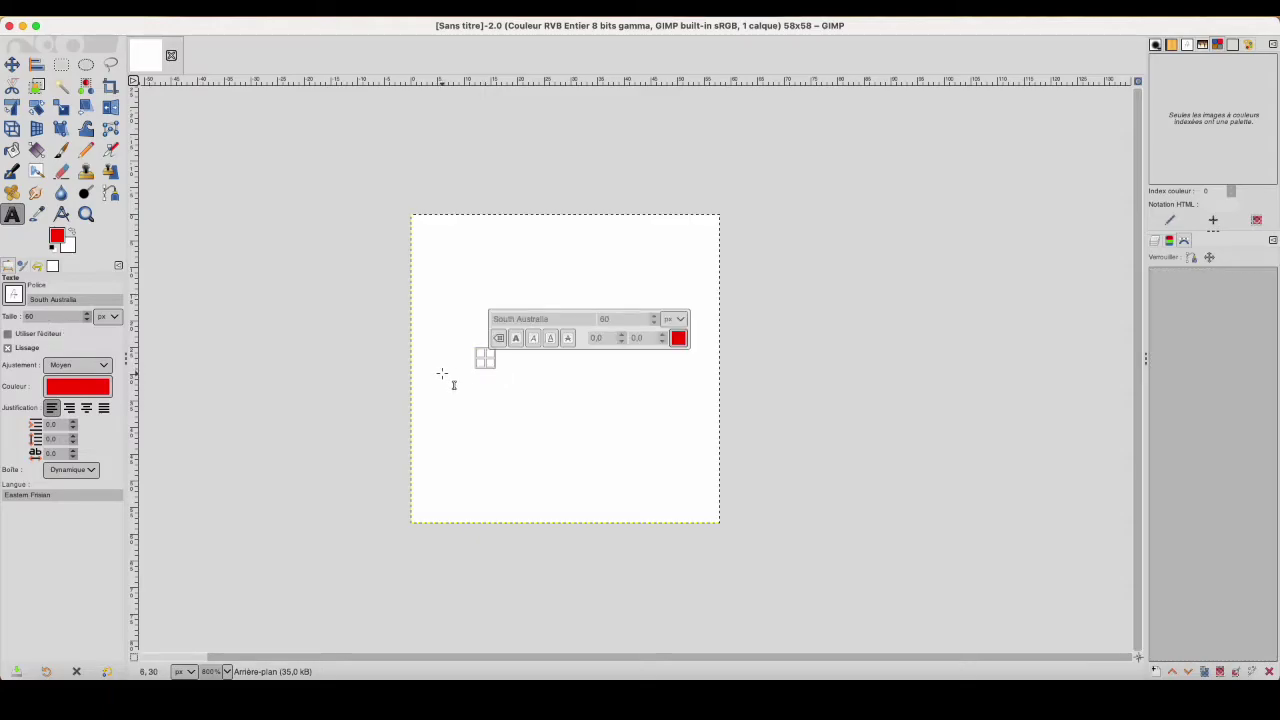
type("A")
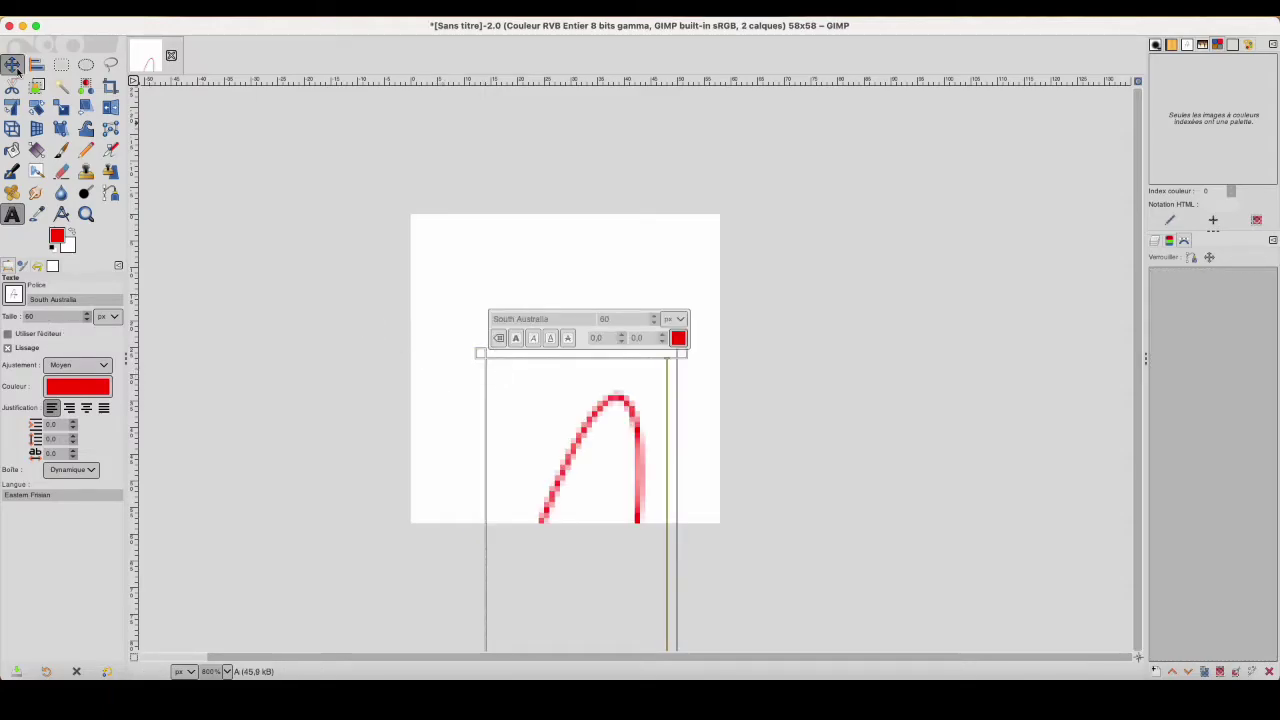
left_click(12, 64)
left_click_drag(637, 493, 615, 333)
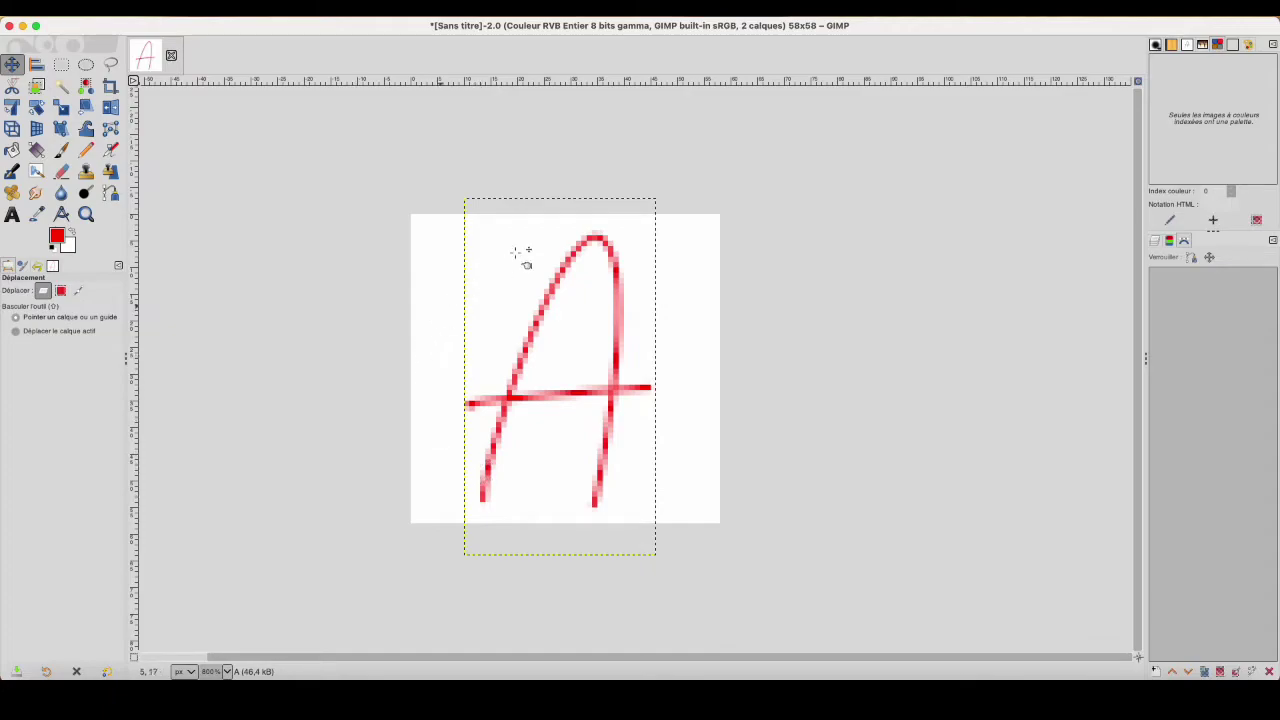
Build a Bézier path with nodes at the A's bottom-left, top and bottom-right, tidying handles
left_click(108, 200)
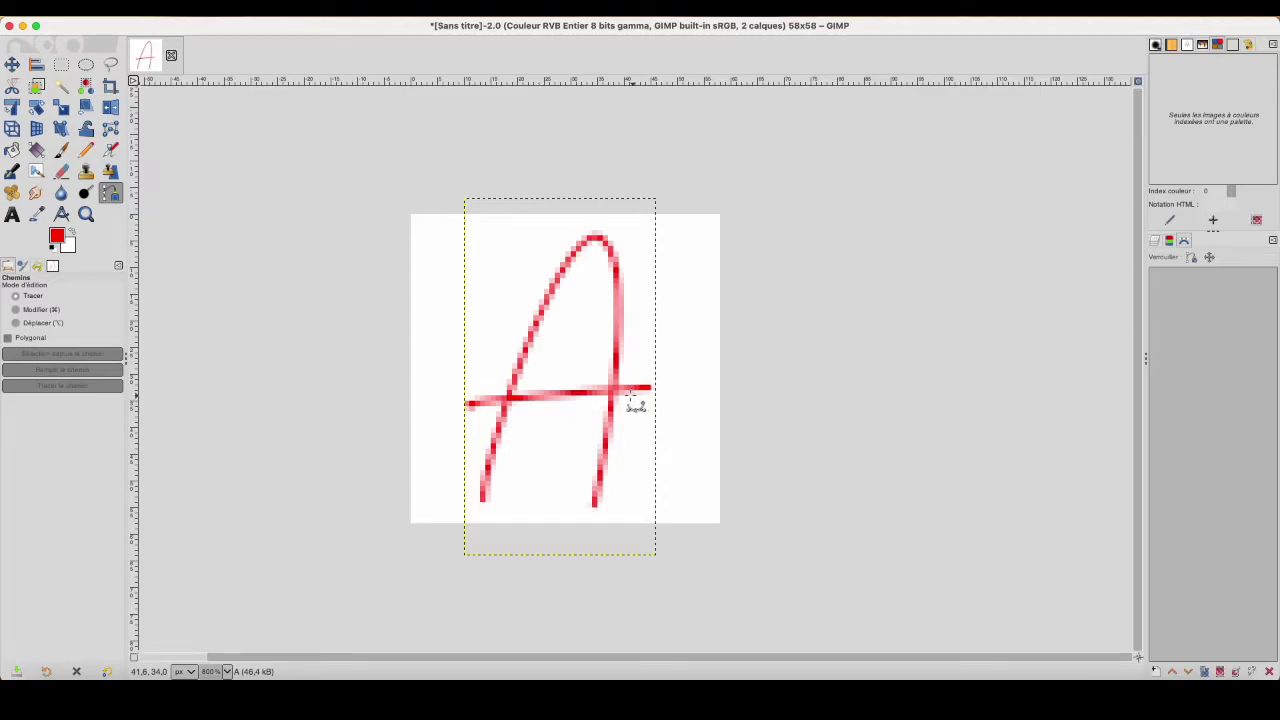
left_click(482, 500)
left_click_drag(482, 500, 486, 489)
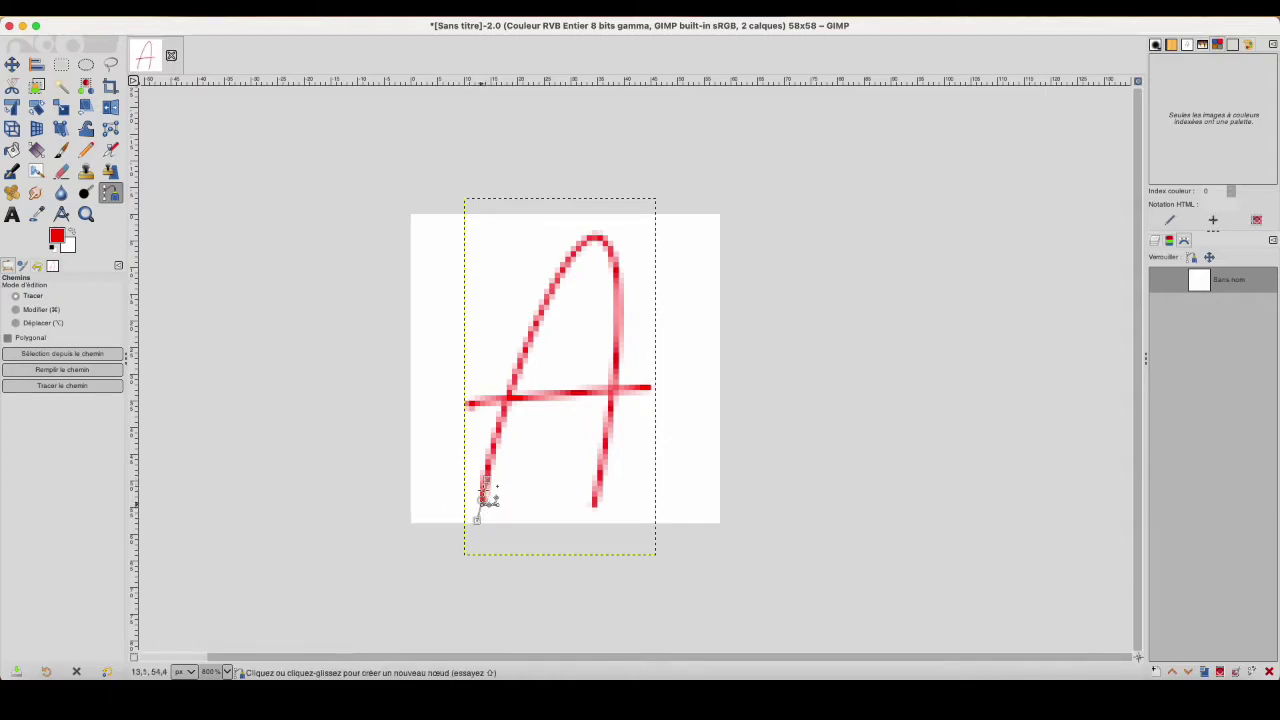
left_click(597, 239)
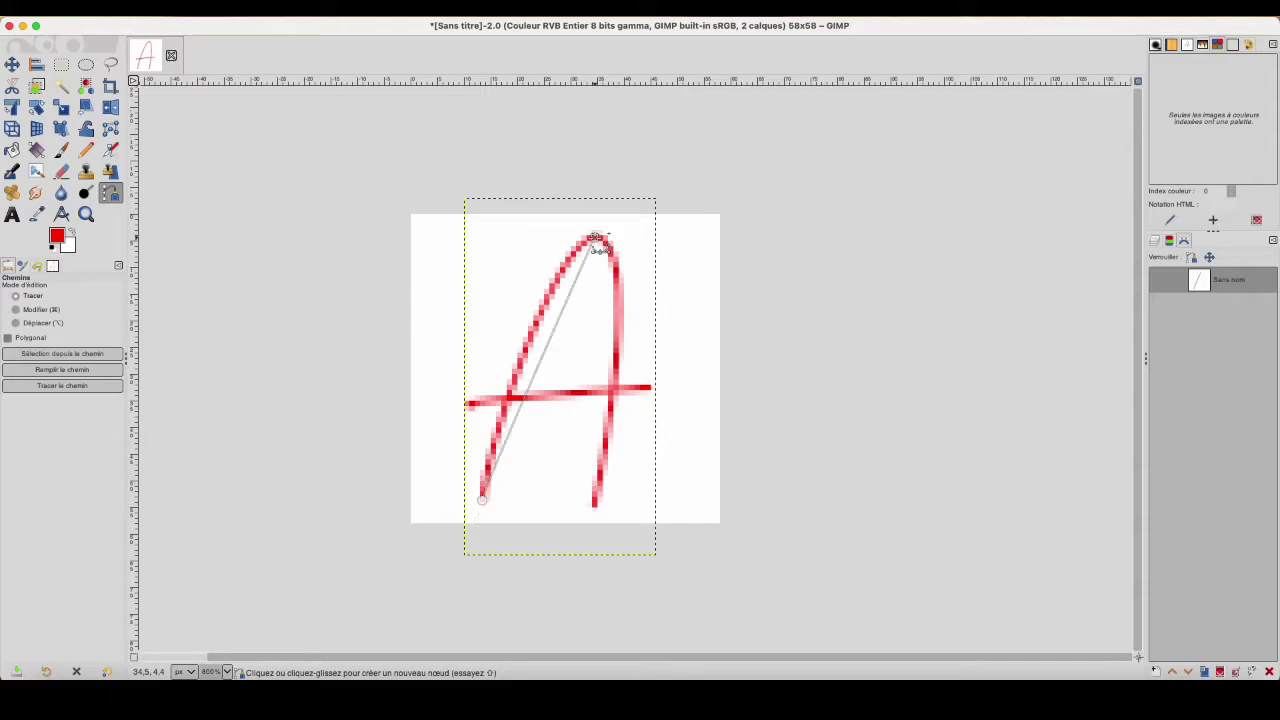
mouse_move(618, 242)
left_mouse_down()
mouse_move(680, 242)
mouse_move(652, 250)
left_mouse_up()
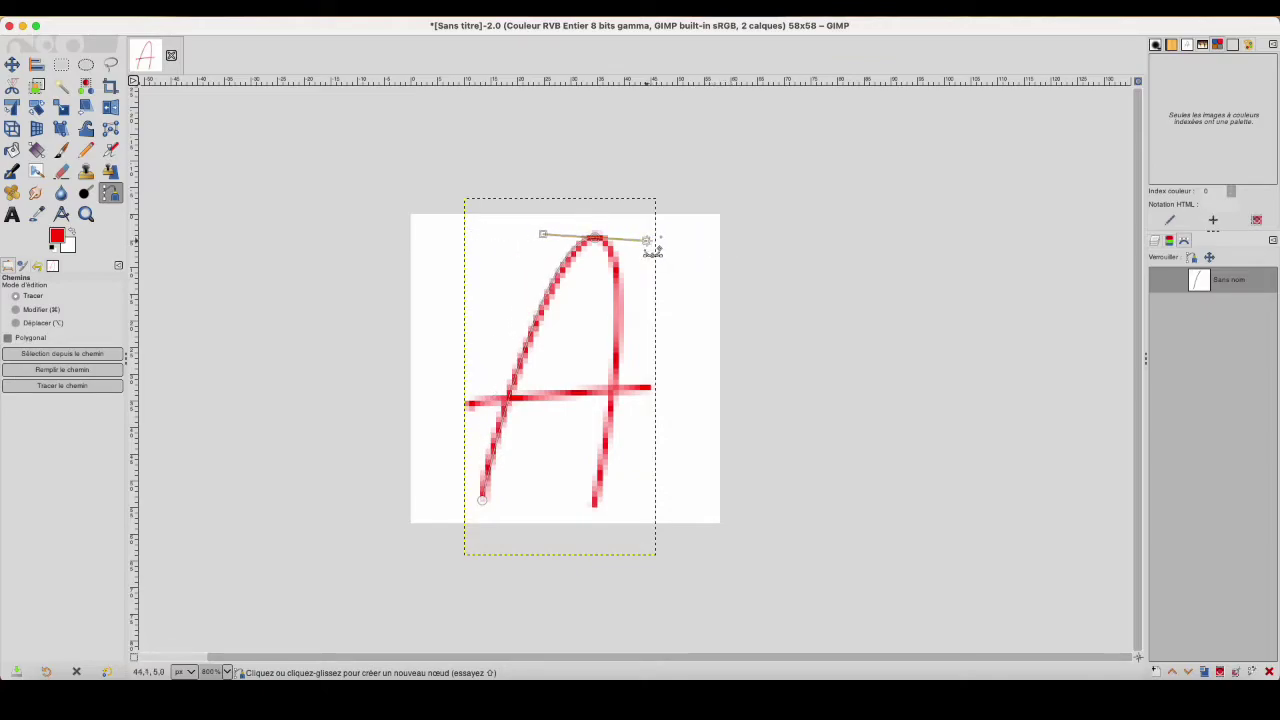
left_click_drag(652, 250, 648, 247)
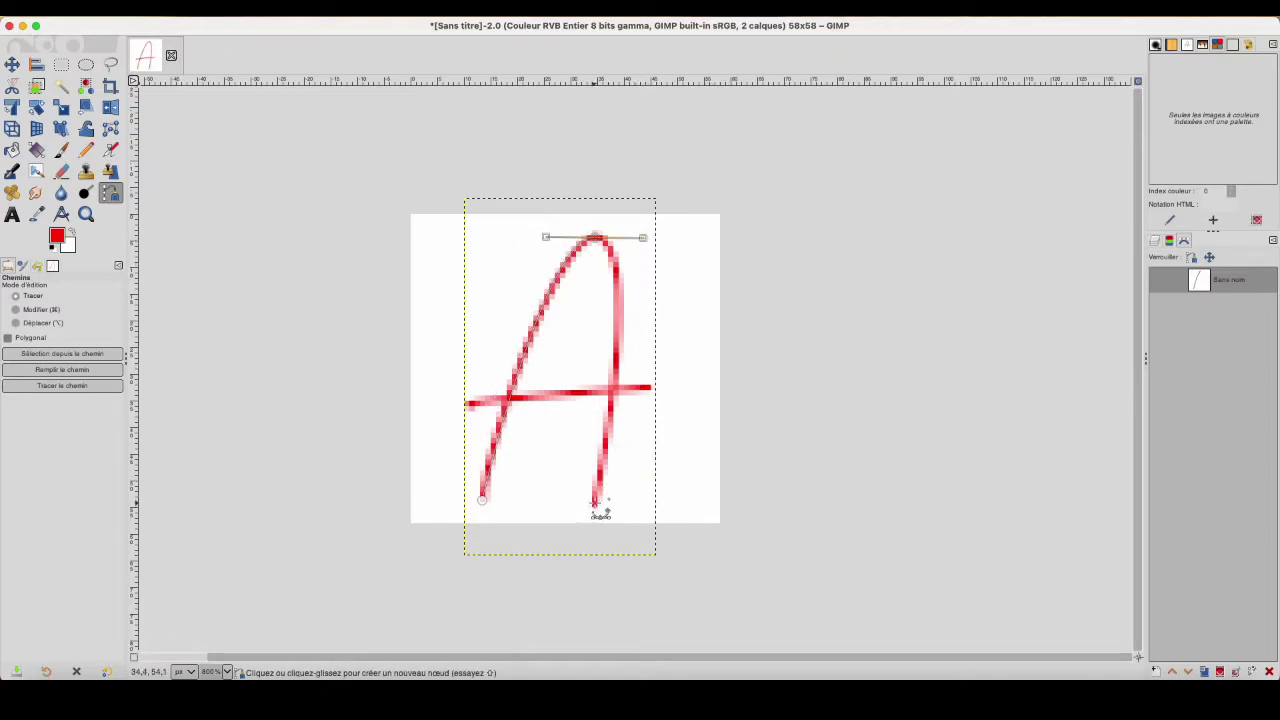
left_click_drag(594, 505, 590, 519)
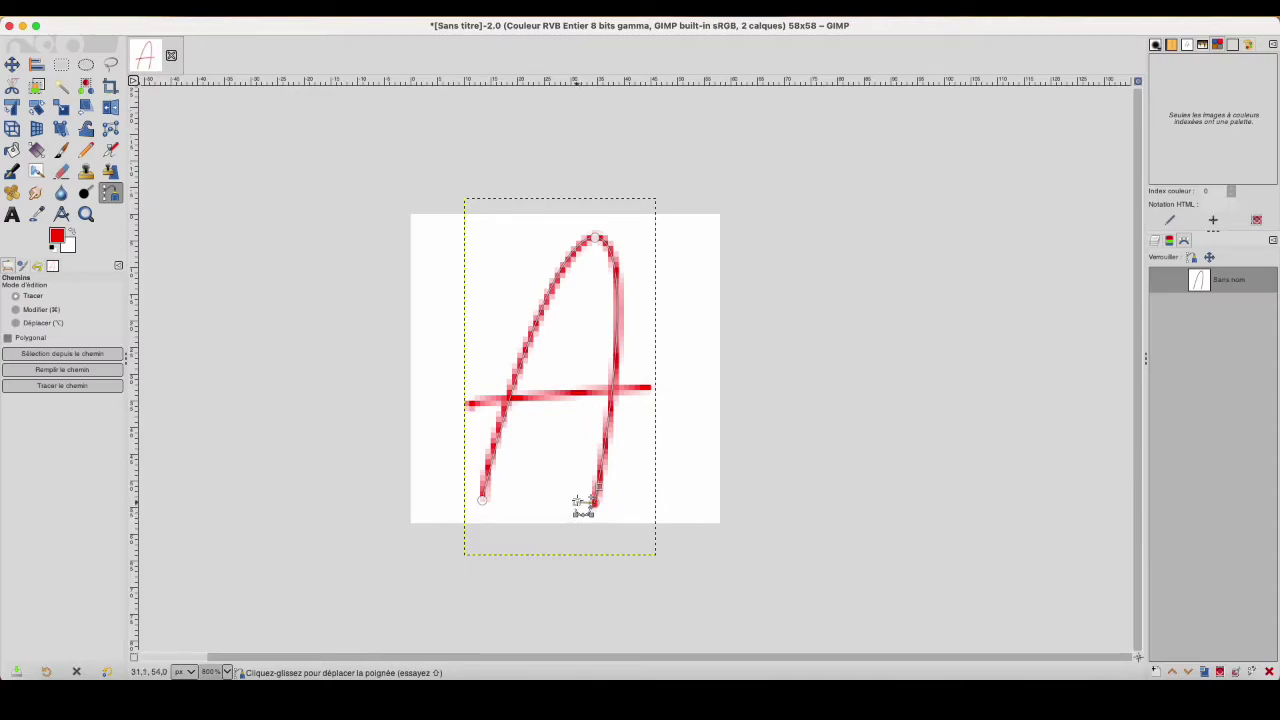
left_click(483, 503)
left_click_drag(487, 526, 497, 501)
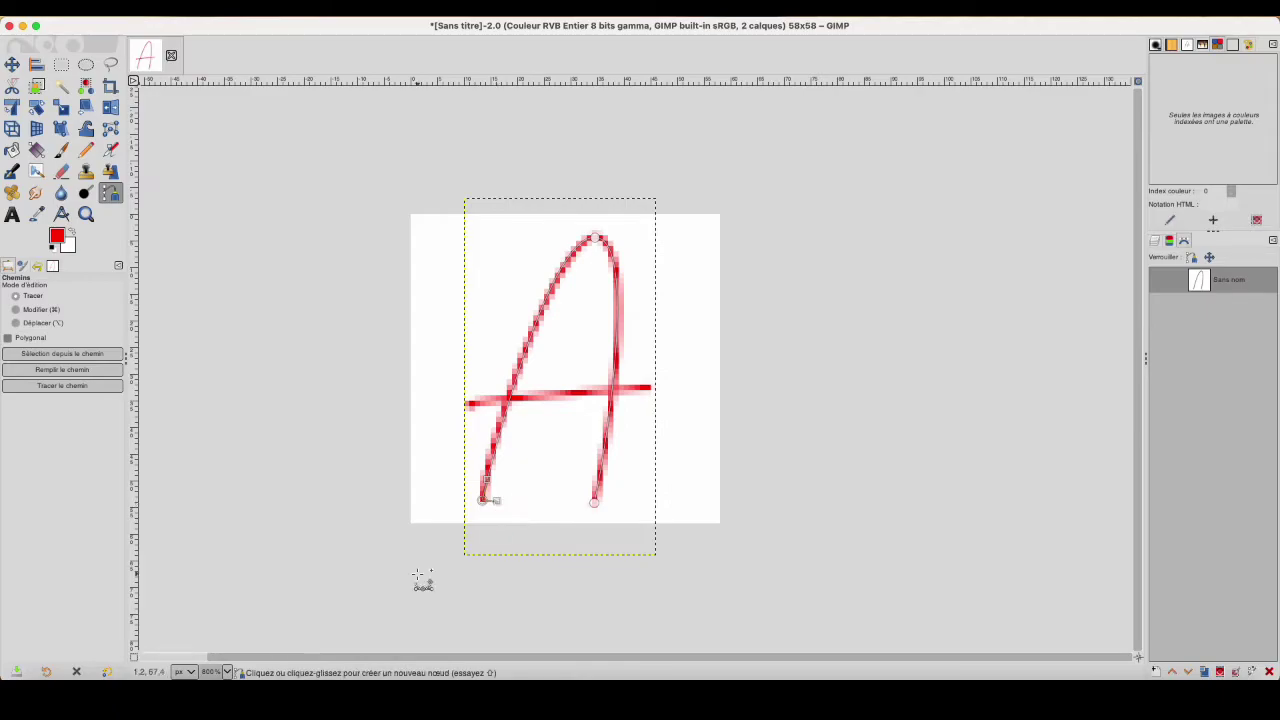
Add a separate path stroke along the A's crossbar from left end to right end
key("shift")
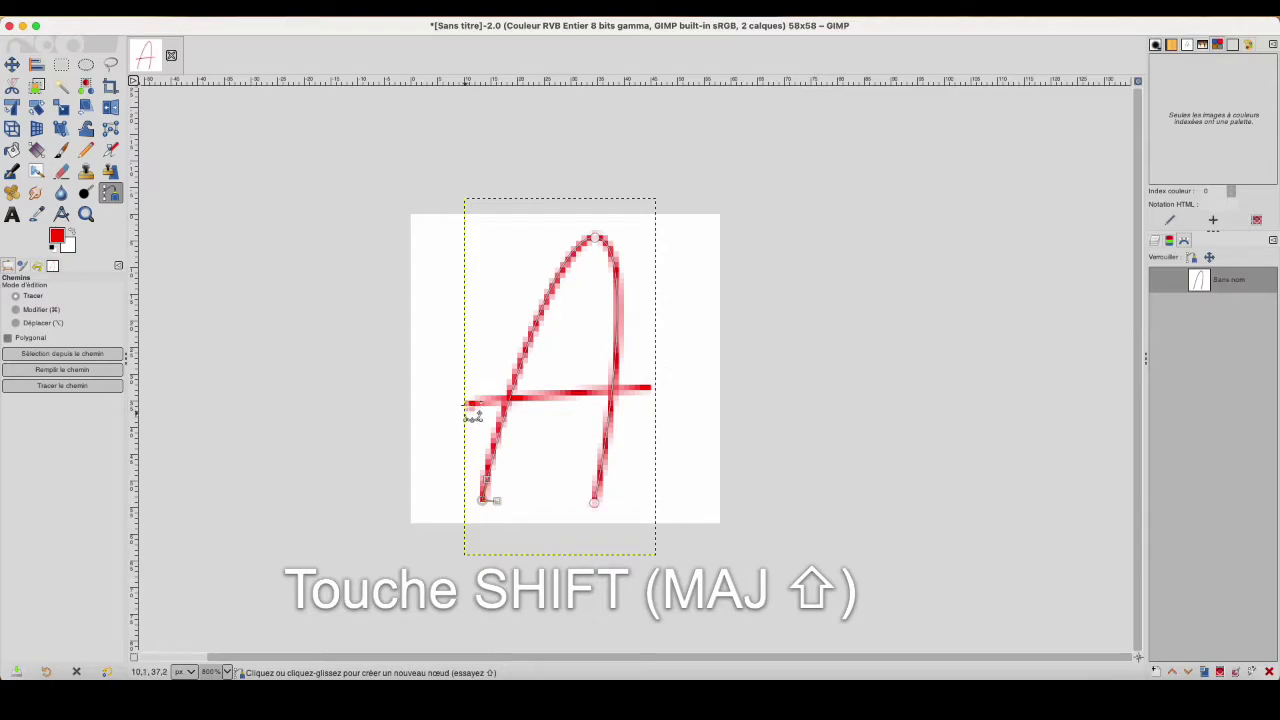
left_click(466, 402, "shift")
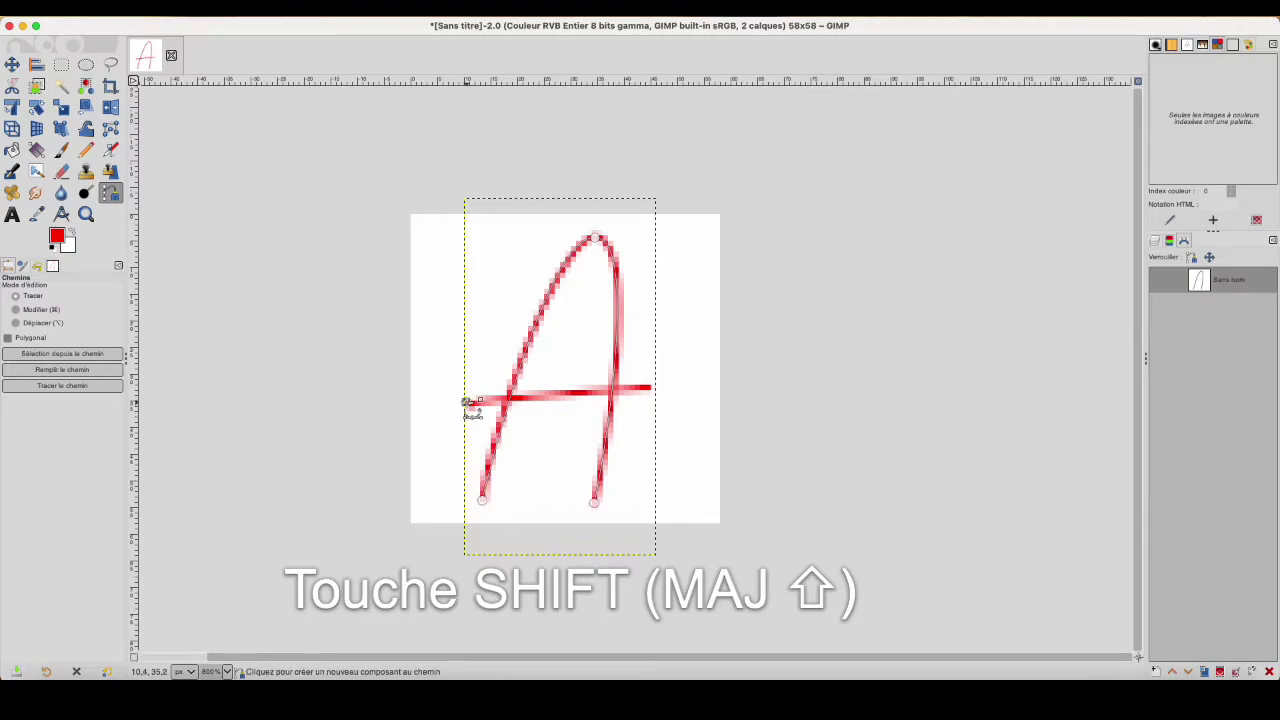
left_click_drag(466, 402, 488, 402)
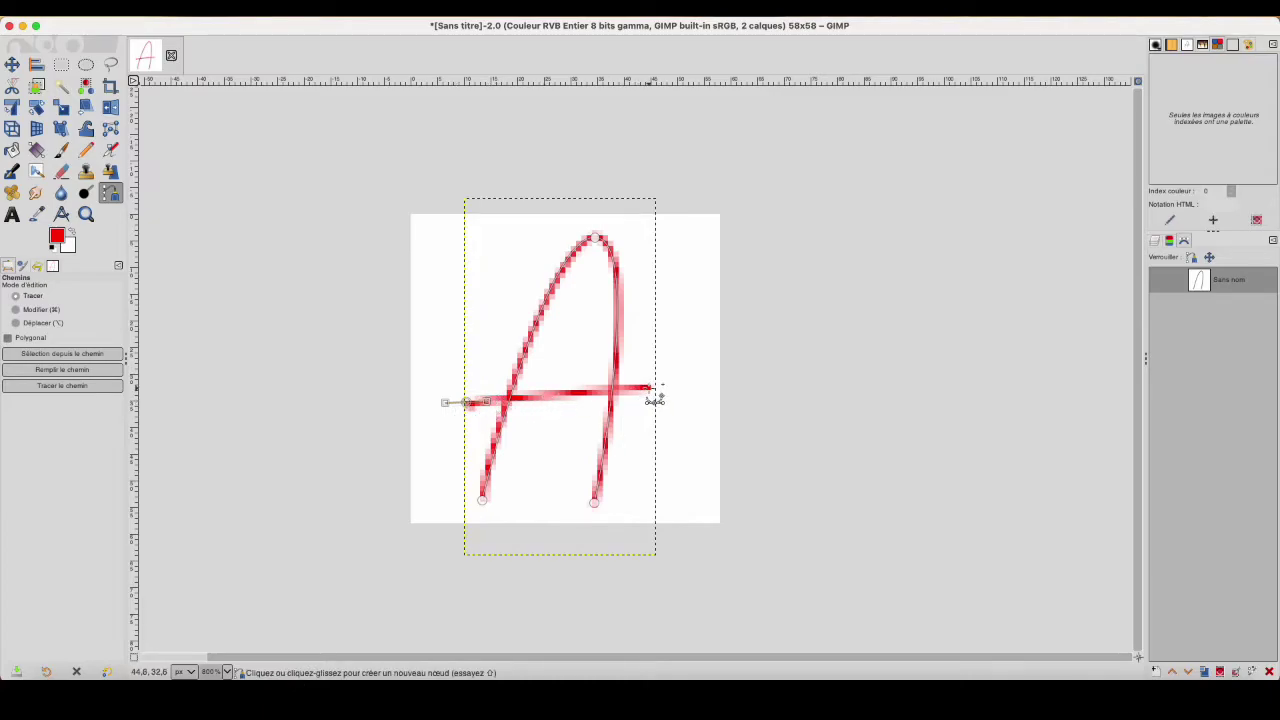
left_click(649, 388)
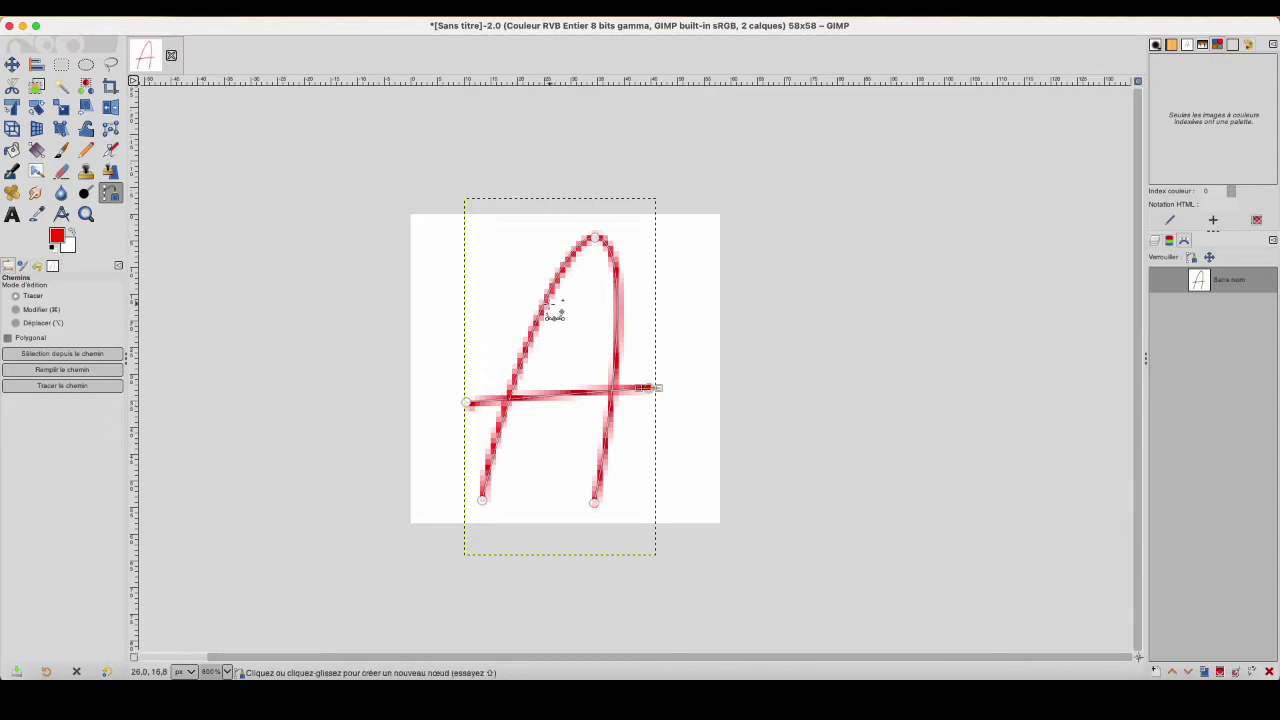
left_click(502, 15)
mouse_move(523, 42)
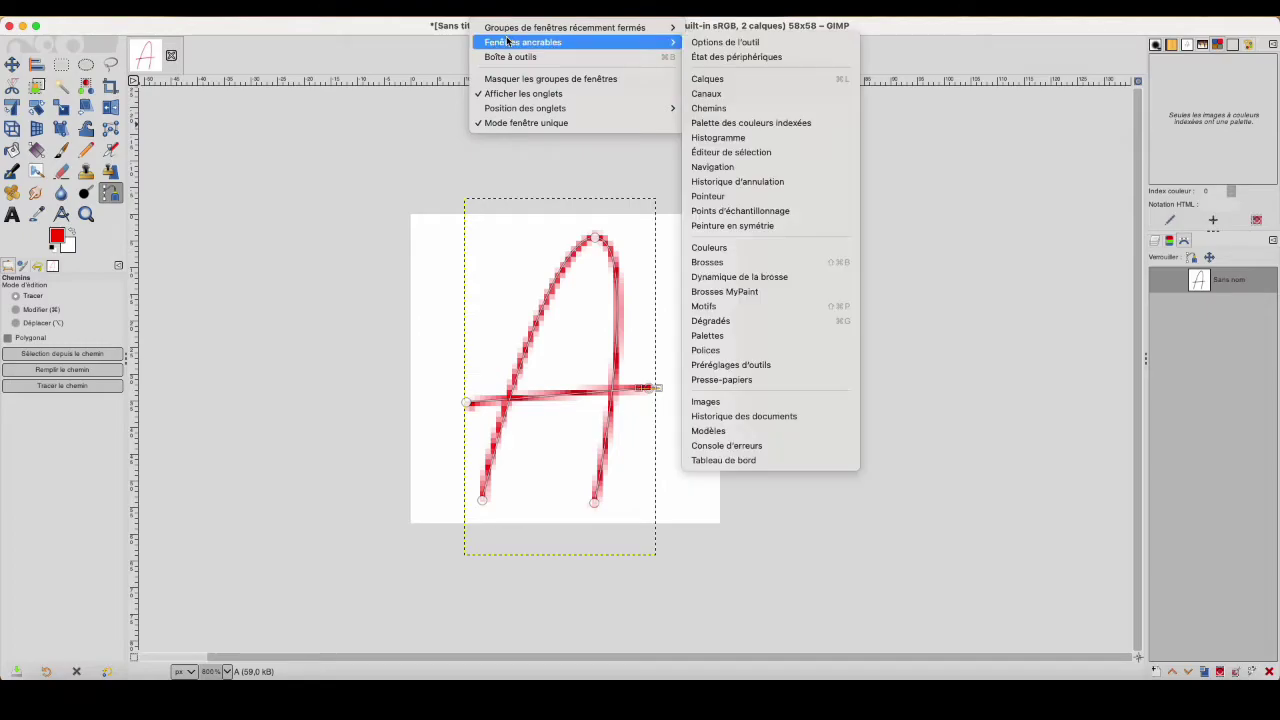
Show the Paths dialog and change the text layer's letter from A to B
left_click(708, 108)
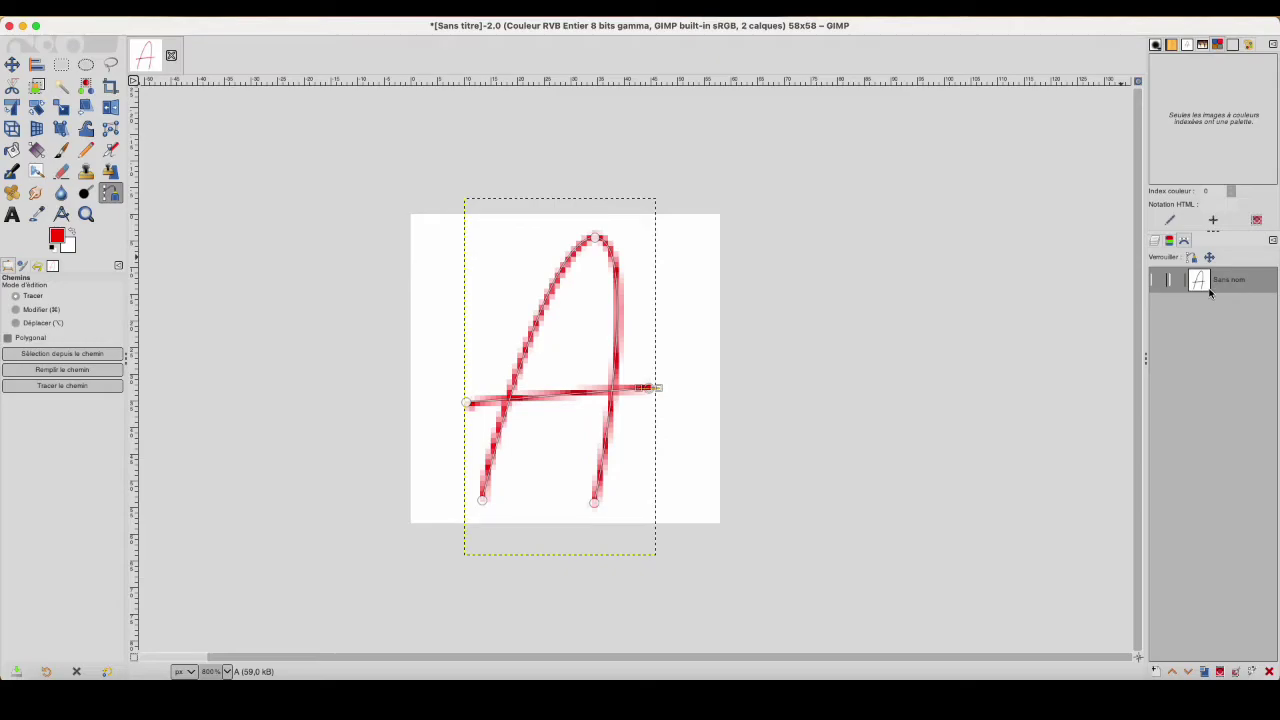
left_click(12, 214)
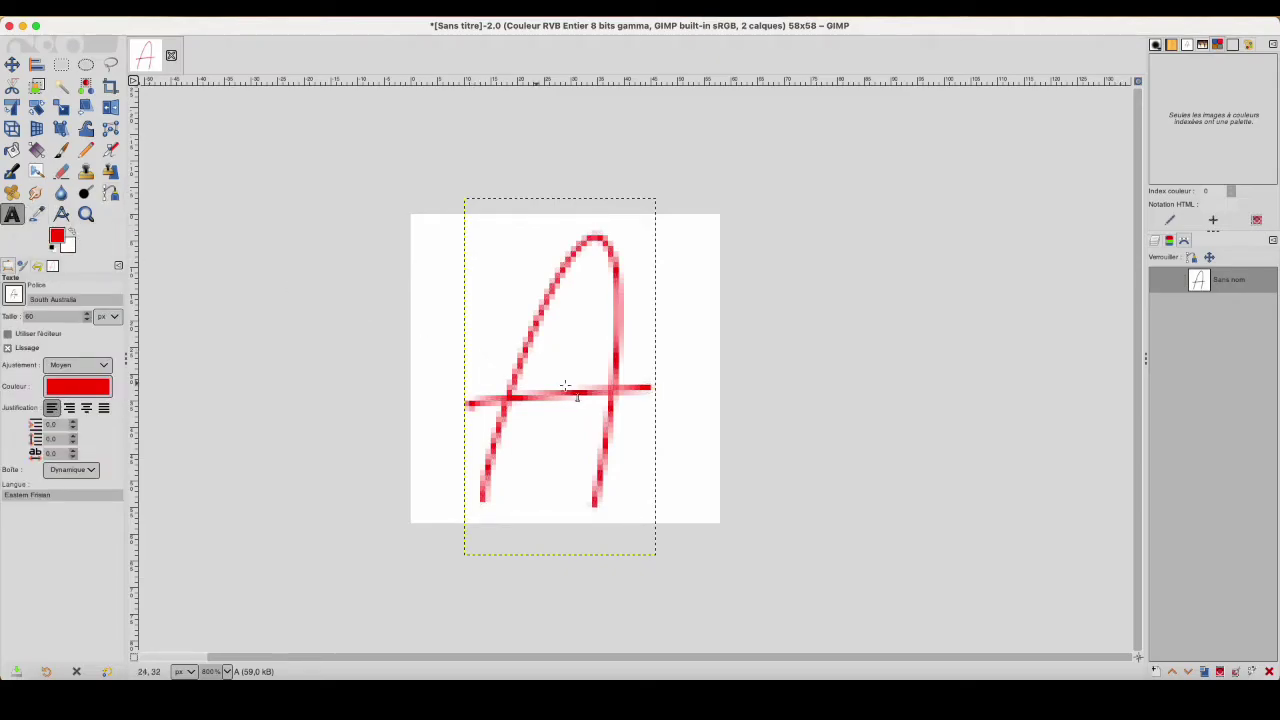
left_click(598, 392)
left_click(468, 392)
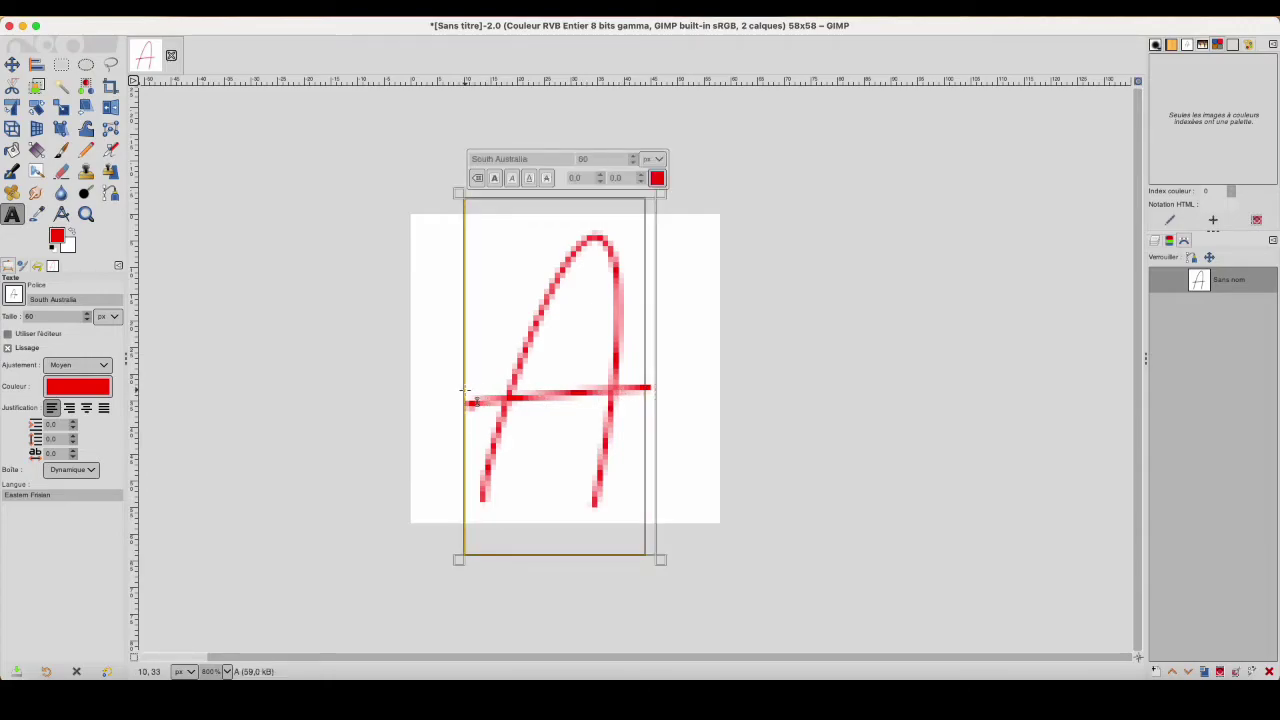
key("Delete")
type("B")
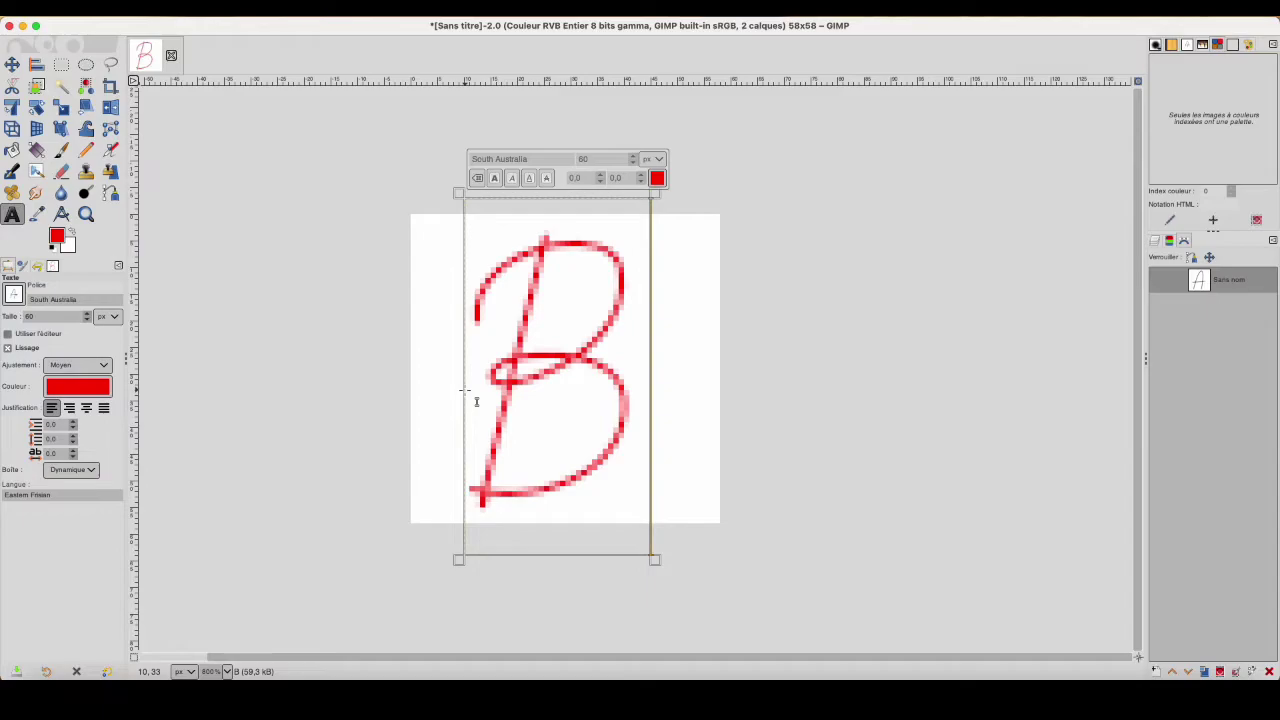
left_click(110, 192)
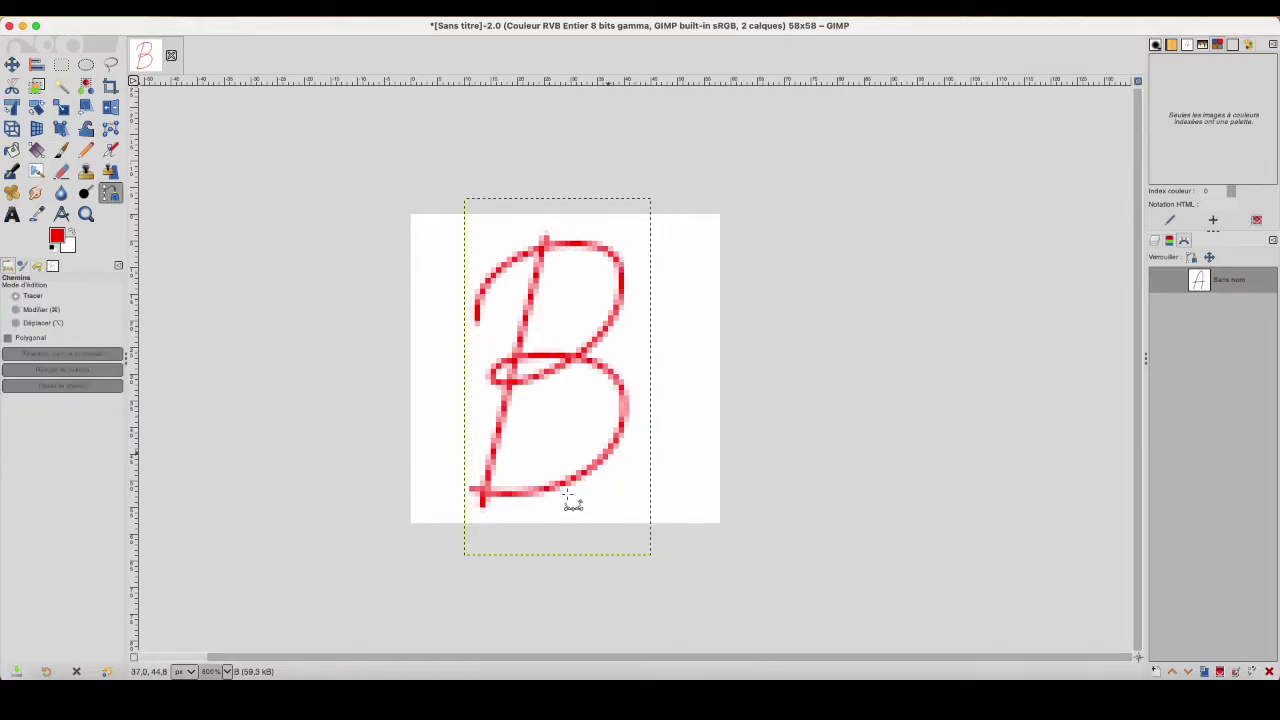
Trace the B's looped top, middle loop and lower bowl with curved path nodes
left_click(482, 494)
mouse_move(477, 320)
left_mouse_down()
mouse_move(477, 342)
mouse_move(478, 299)
left_mouse_up()
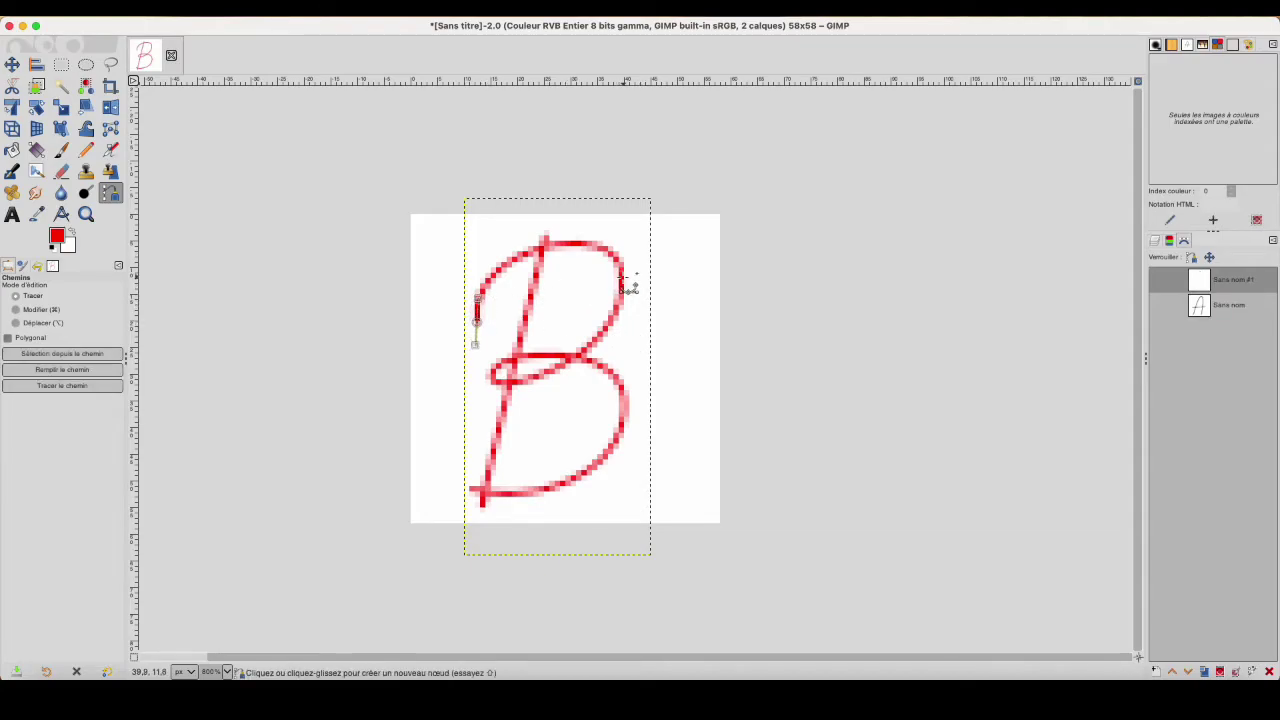
left_click_drag(621, 277, 646, 350)
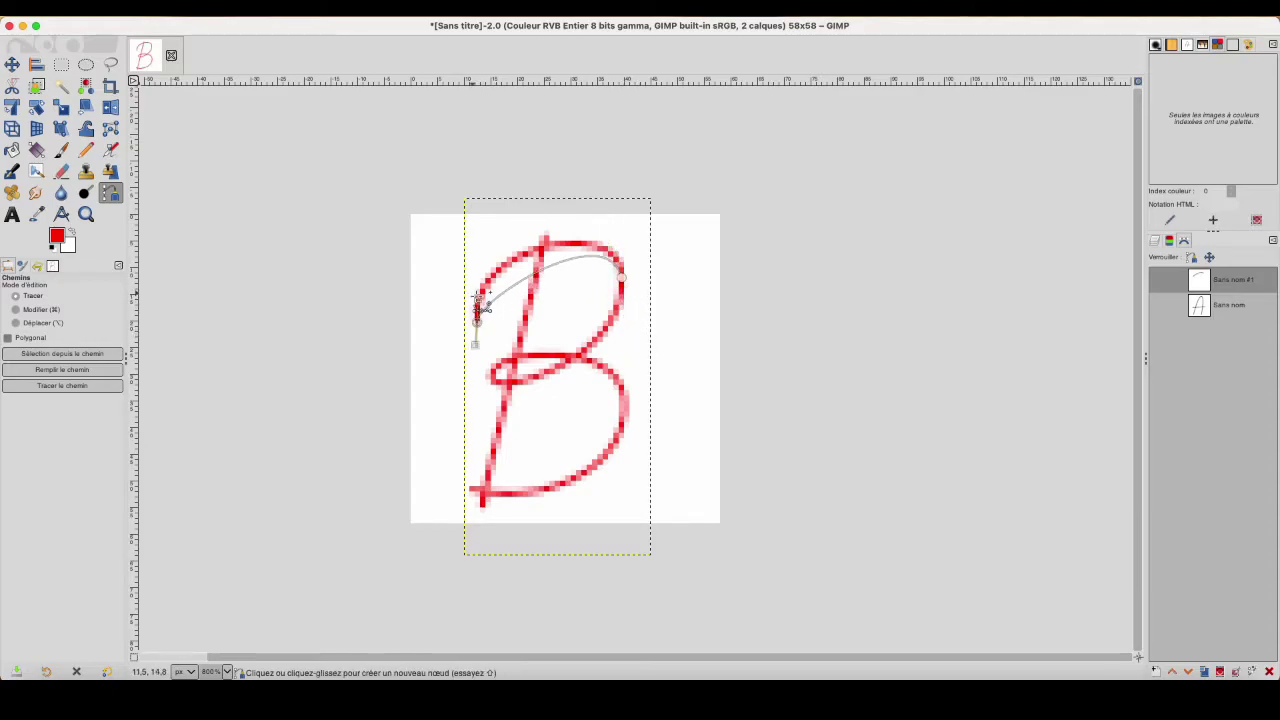
left_click_drag(478, 300, 480, 244)
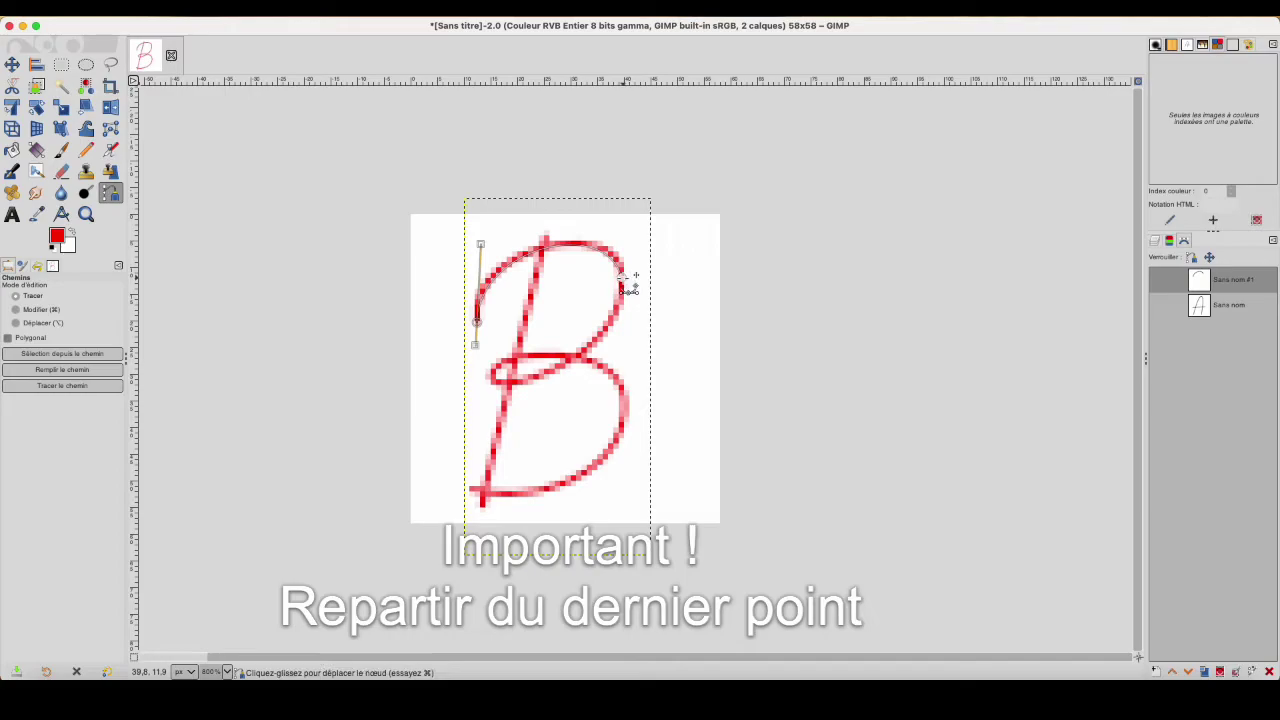
left_click_drag(621, 283, 634, 334)
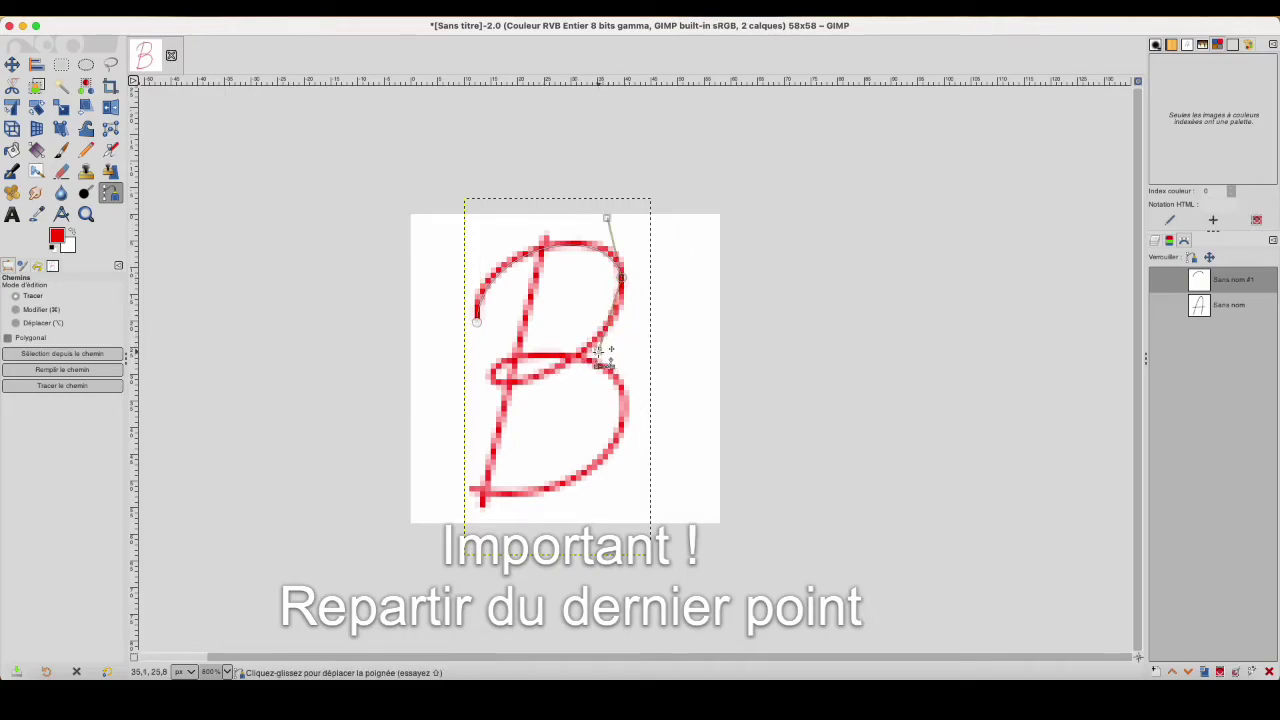
left_click(600, 351)
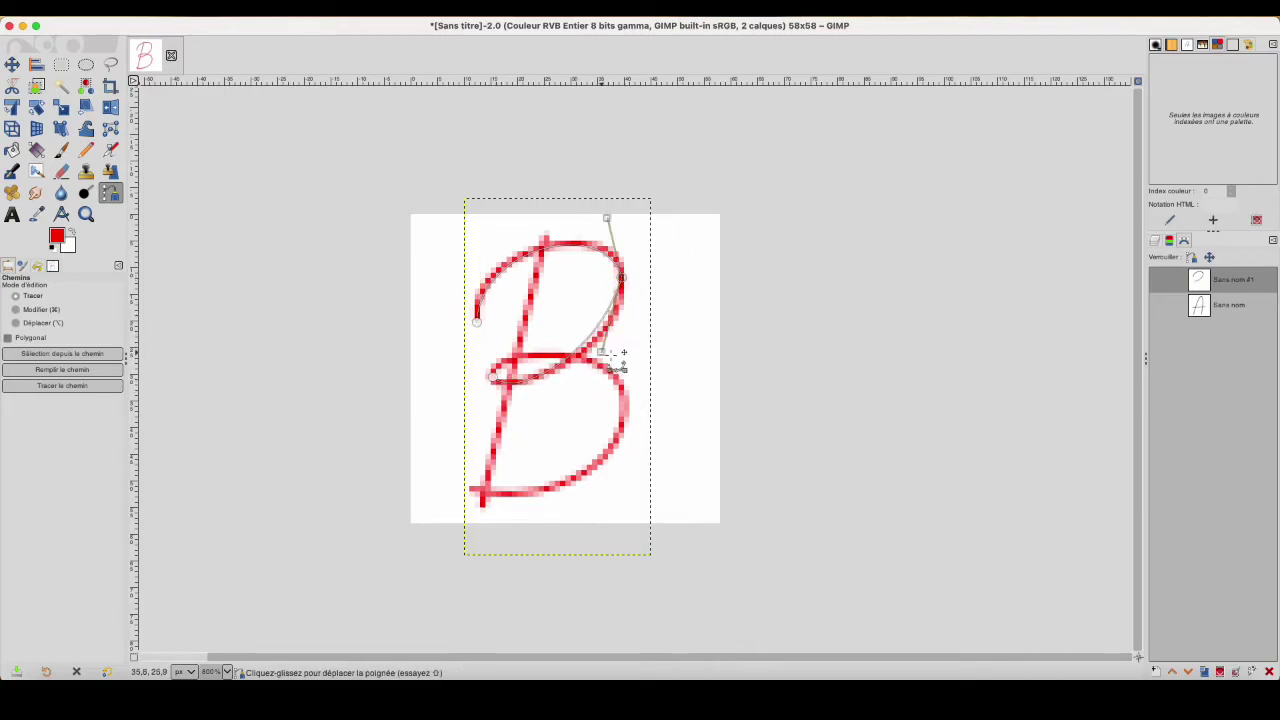
left_click_drag(624, 352, 619, 360)
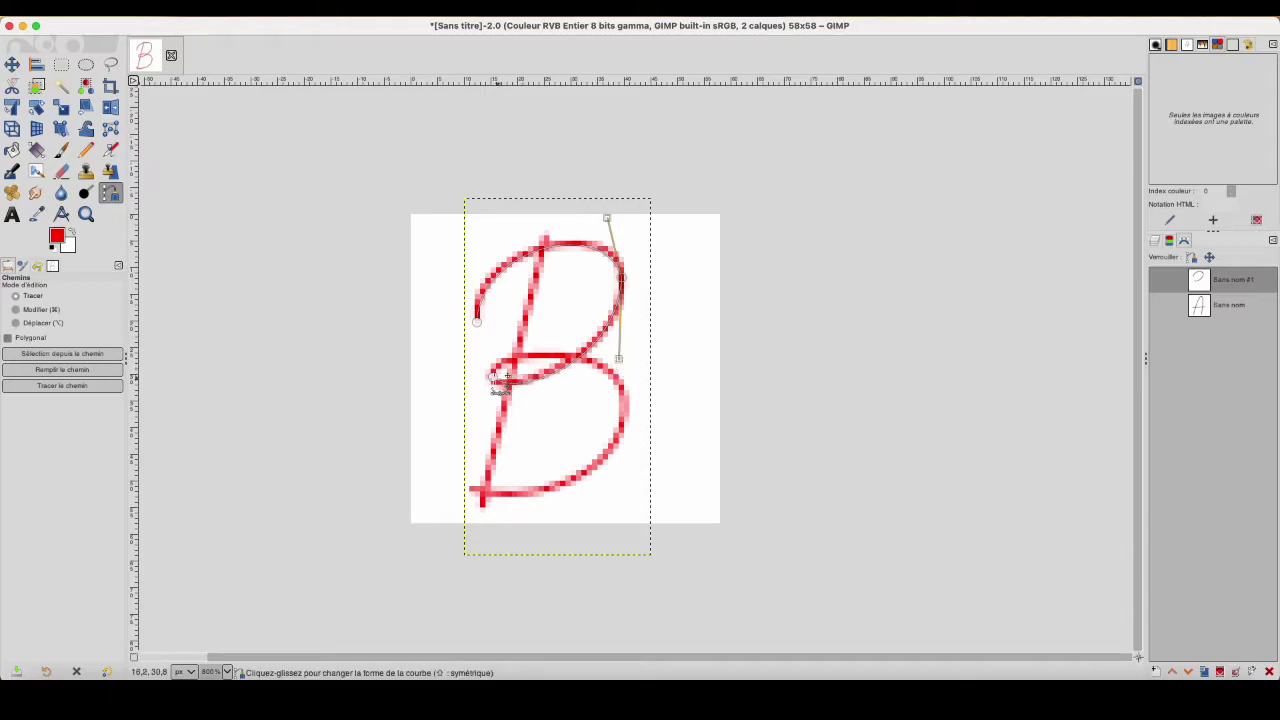
left_click_drag(495, 379, 471, 357)
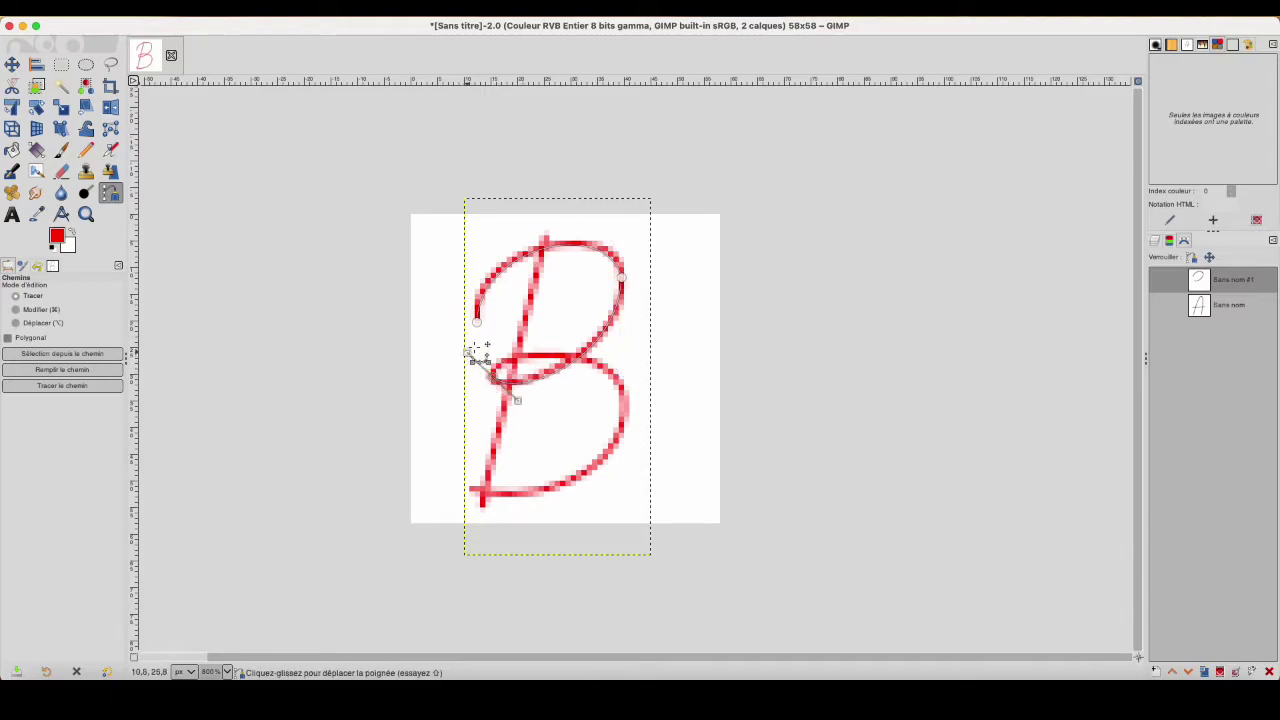
left_click_drag(624, 404, 622, 462)
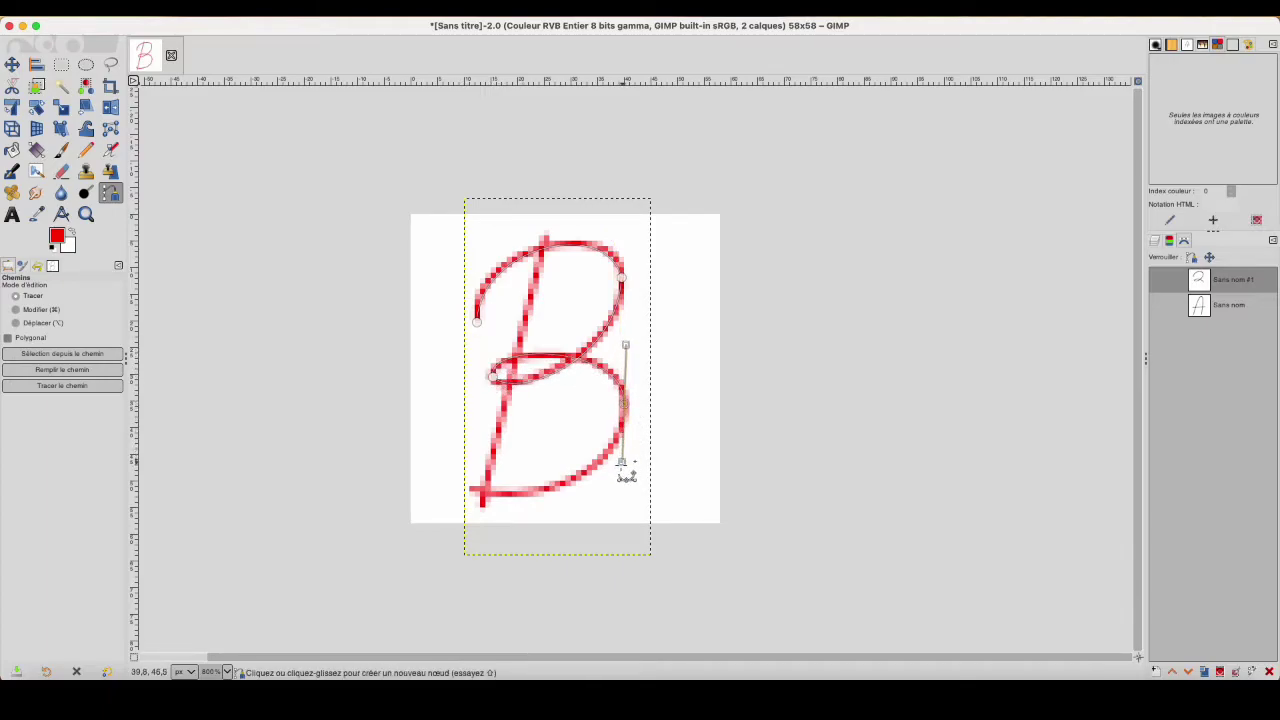
left_click_drag(472, 490, 443, 479)
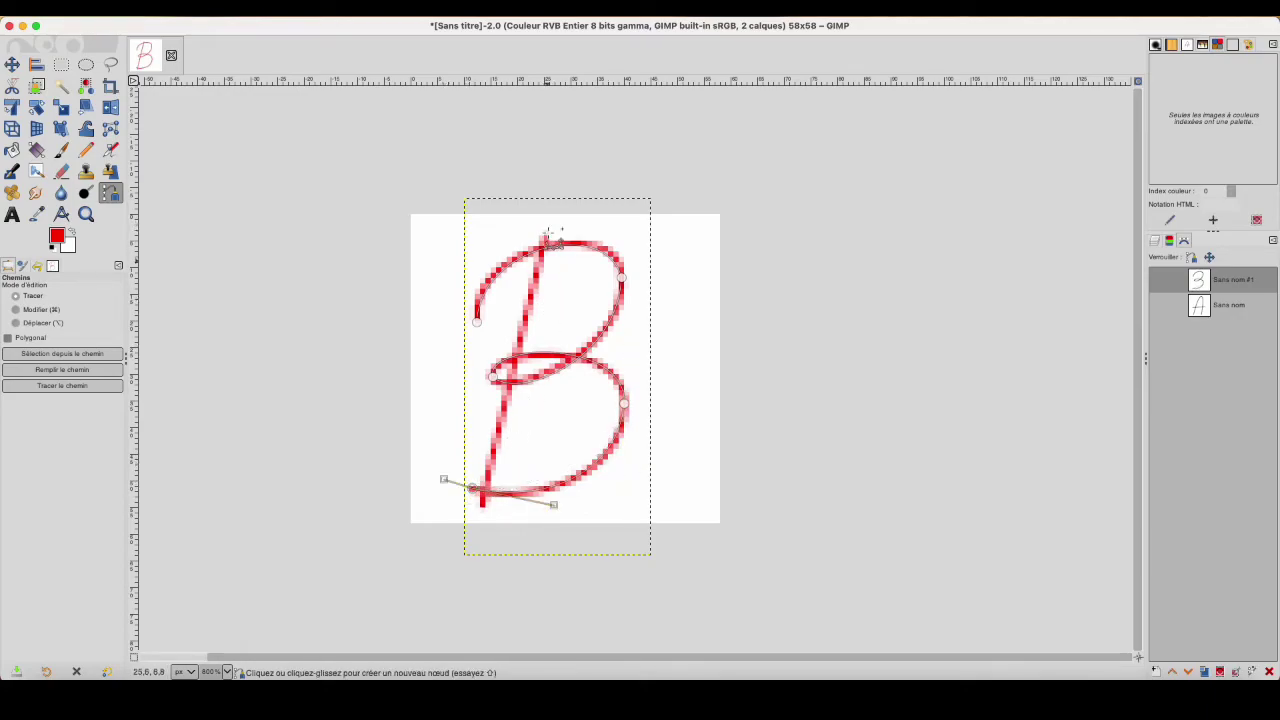
Add a separate vertical stroke from the B's top down to its bottom
key("shift")
left_click(548, 235, "shift")
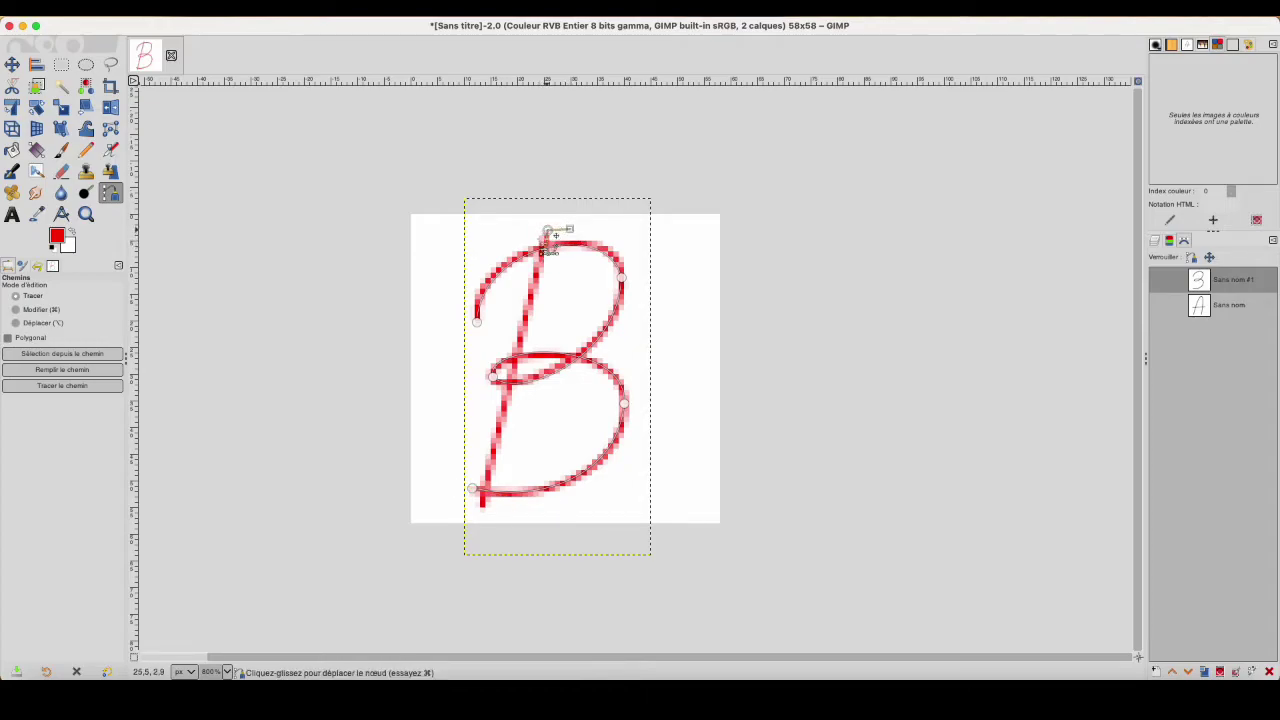
left_click_drag(481, 508, 477, 516)
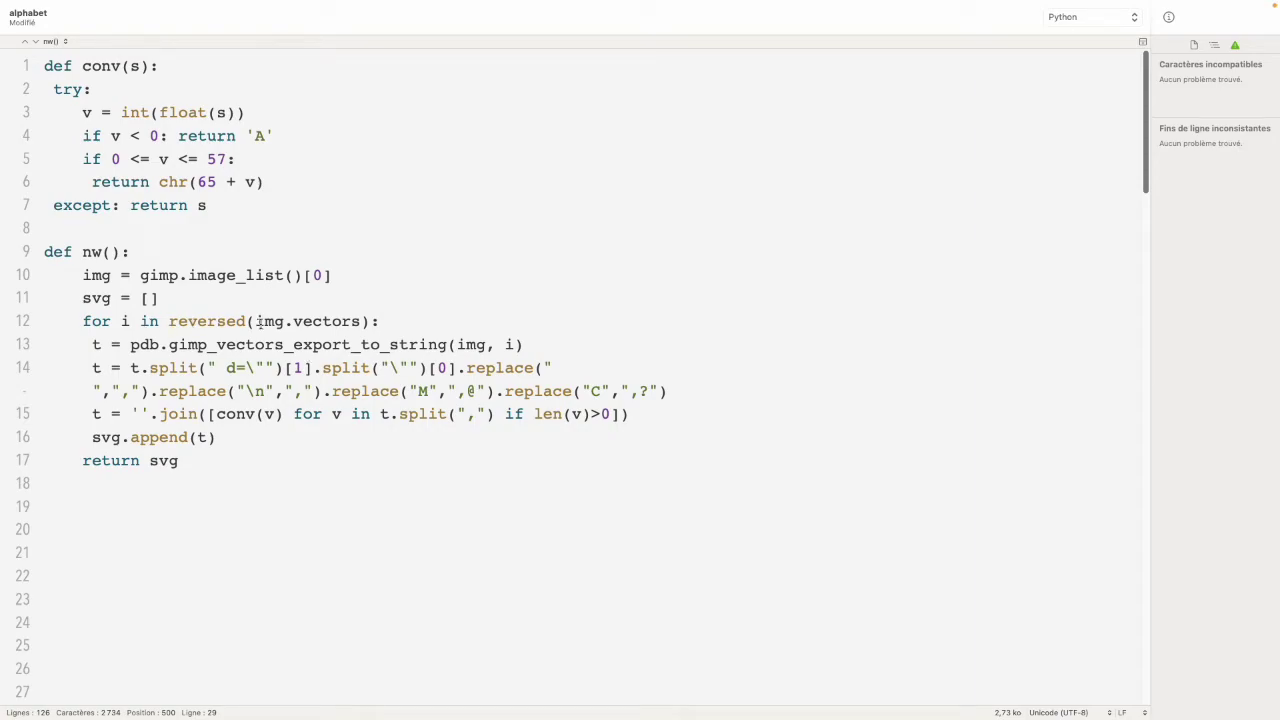
Highlight img.vectors, then select the conv and nw functions on lines 1–17
left_click_drag(255, 321, 360, 321)
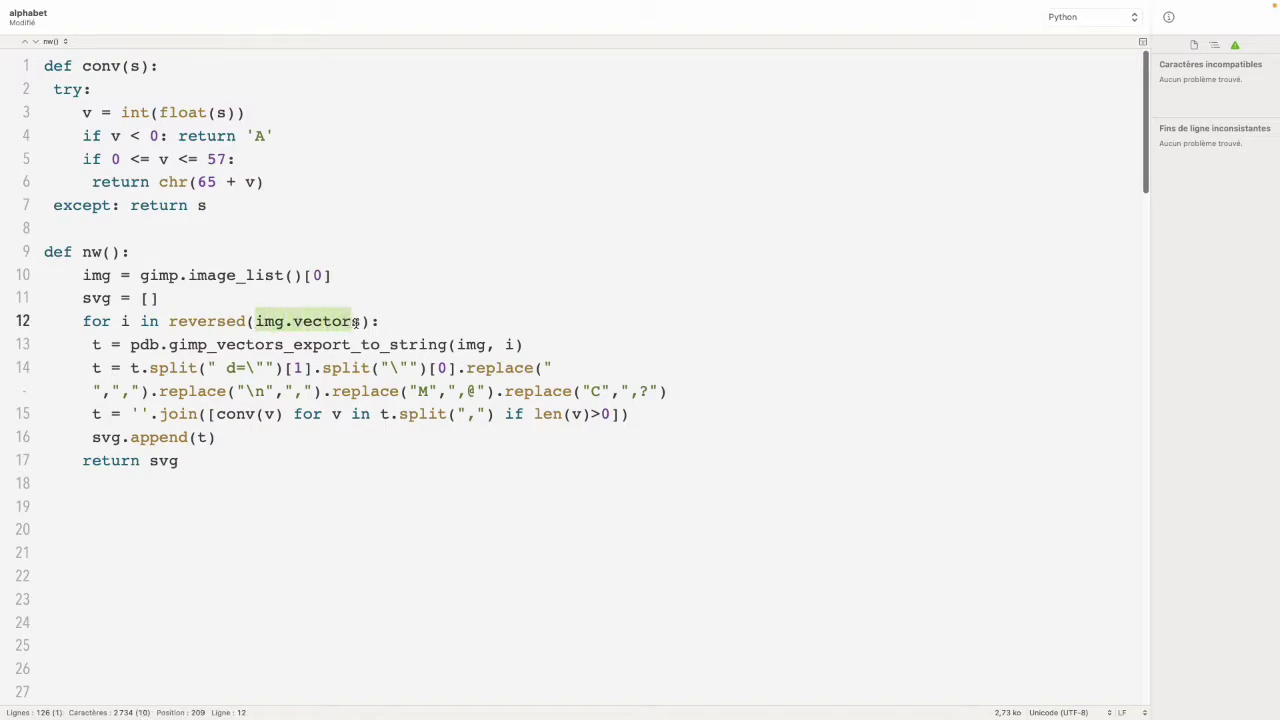
left_click(245, 414)
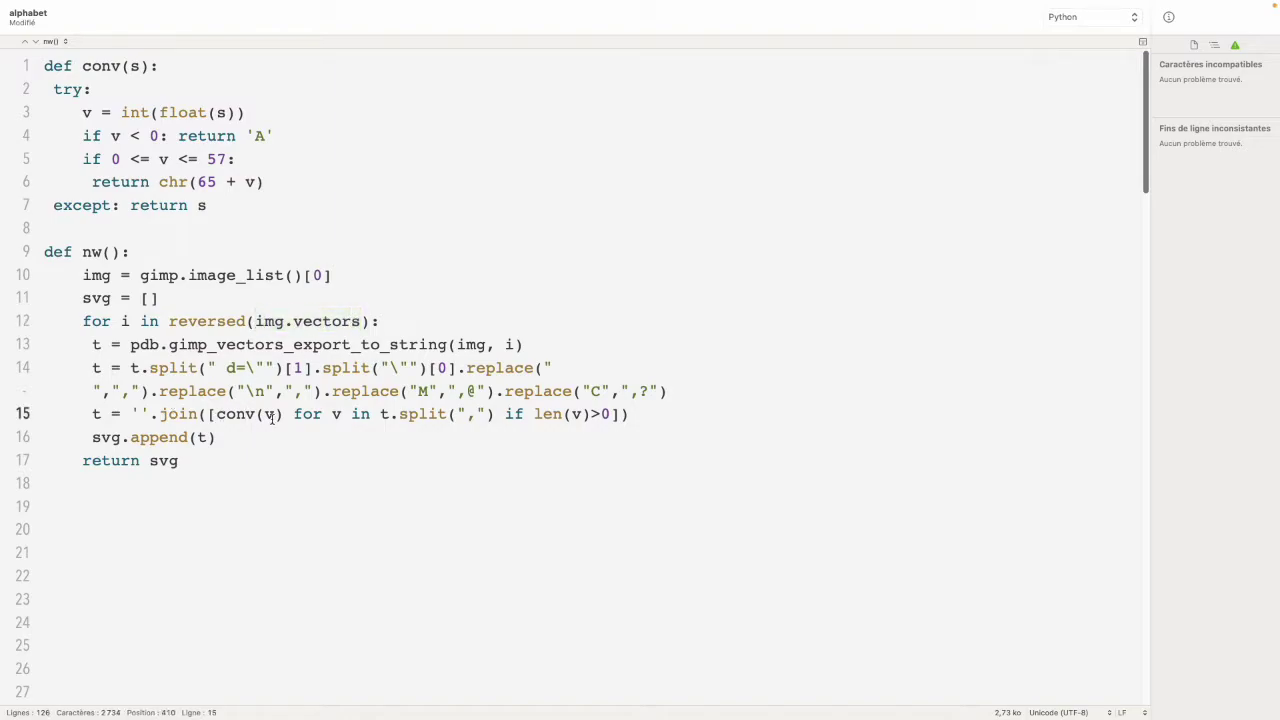
left_click_drag(190, 461, 0, 80)
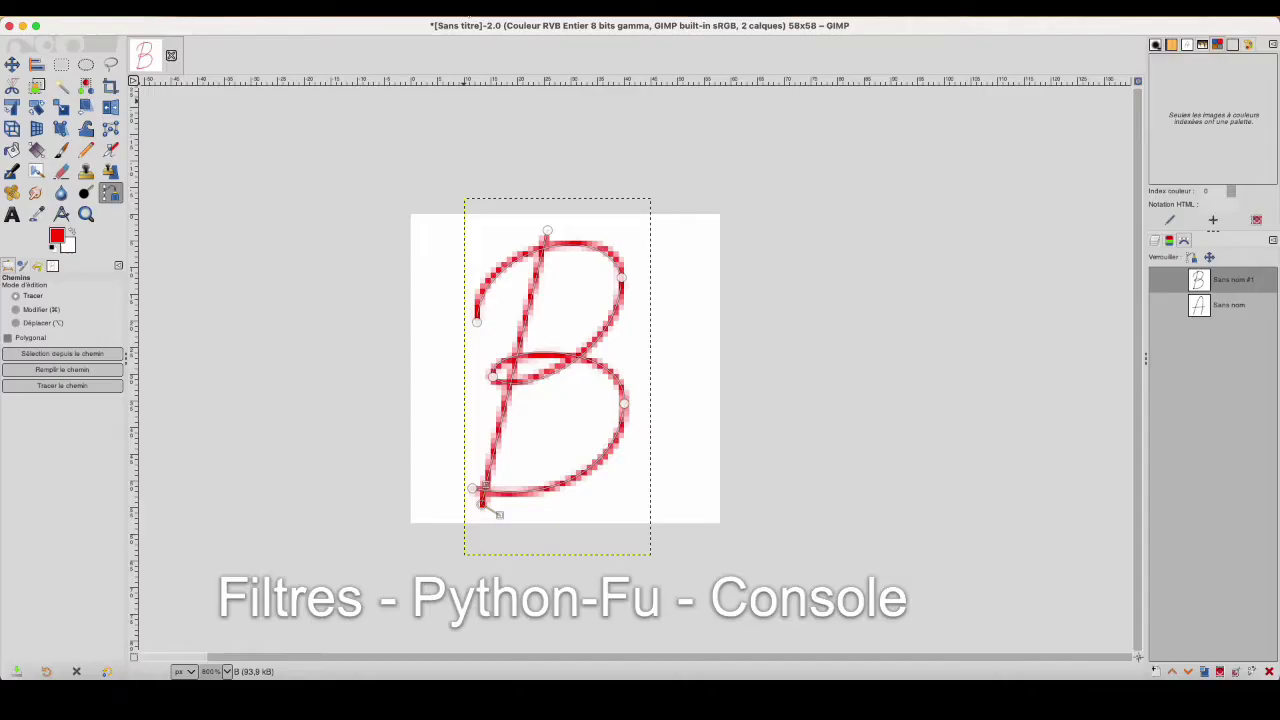
Open the Python-Fu console, run nw(), and select the two returned encoded path strings
left_click(462, 8)
mouse_move(467, 306)
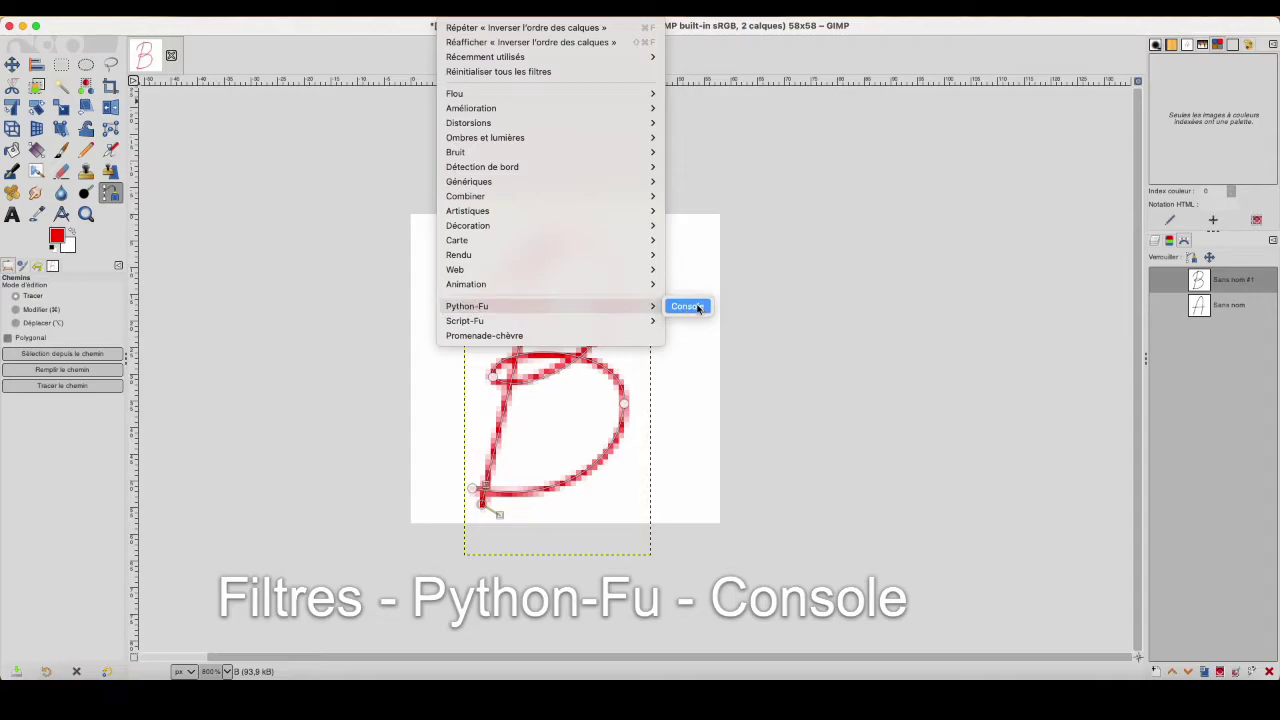
left_click(687, 306)
type("nw()")
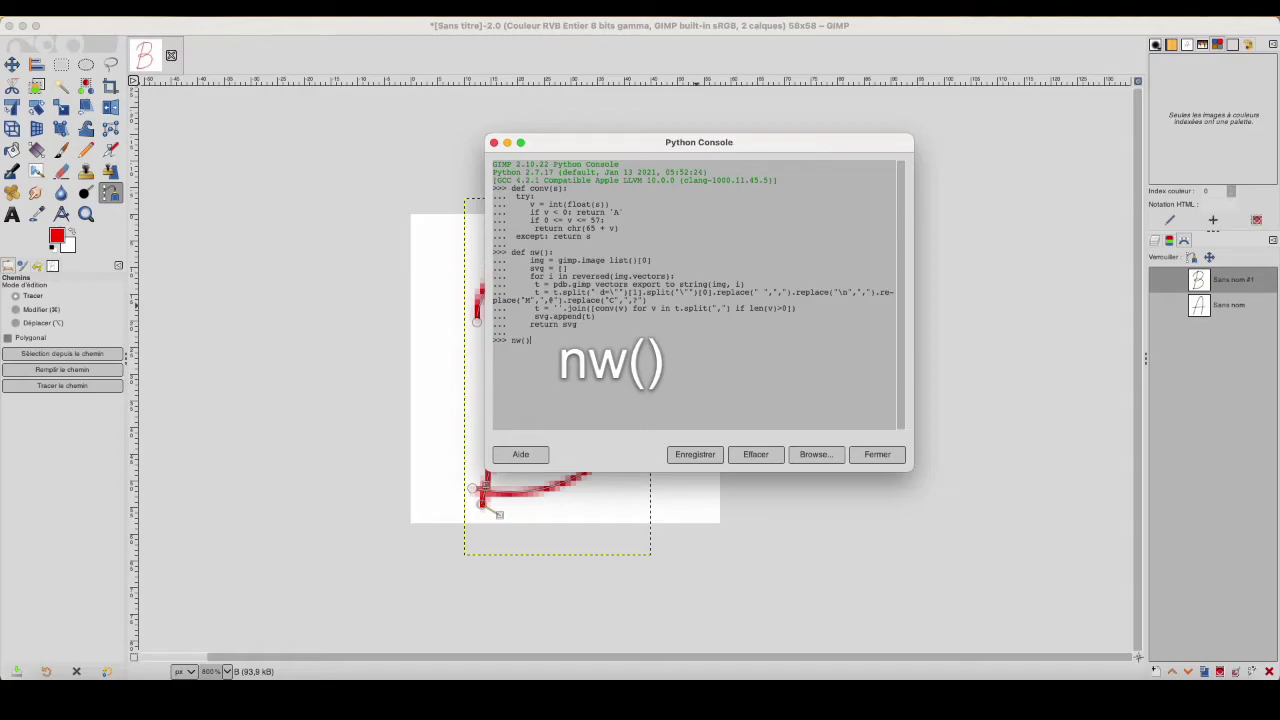
key("Return")
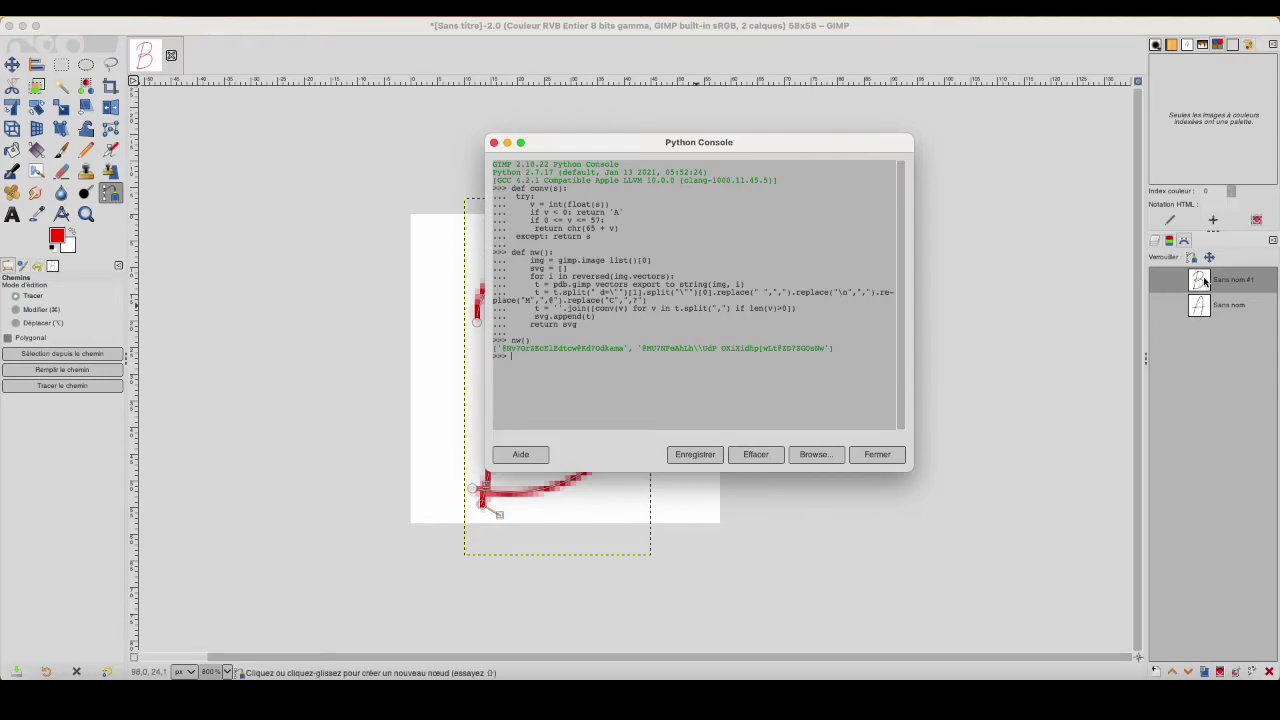
left_click_drag(832, 348, 474, 360)
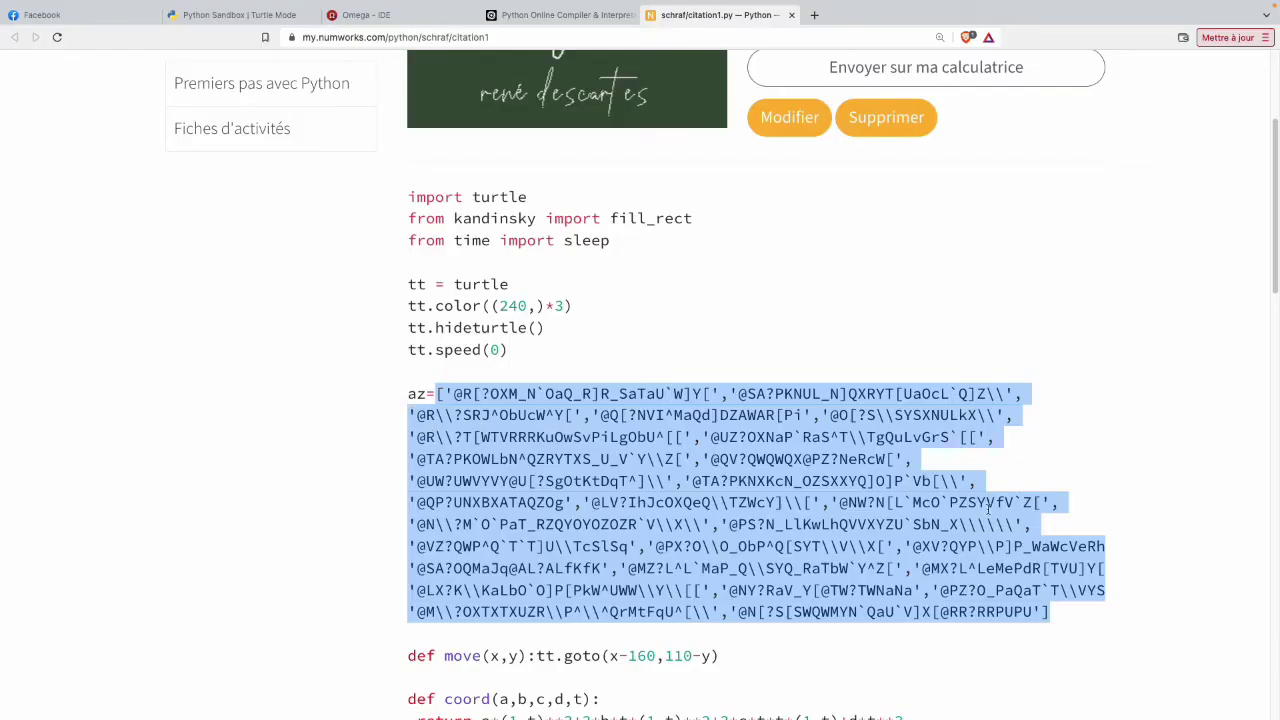
Scroll back to the top of the citation1.py turtle script on the NumWorks site
scroll(669, 383, "up", 5)
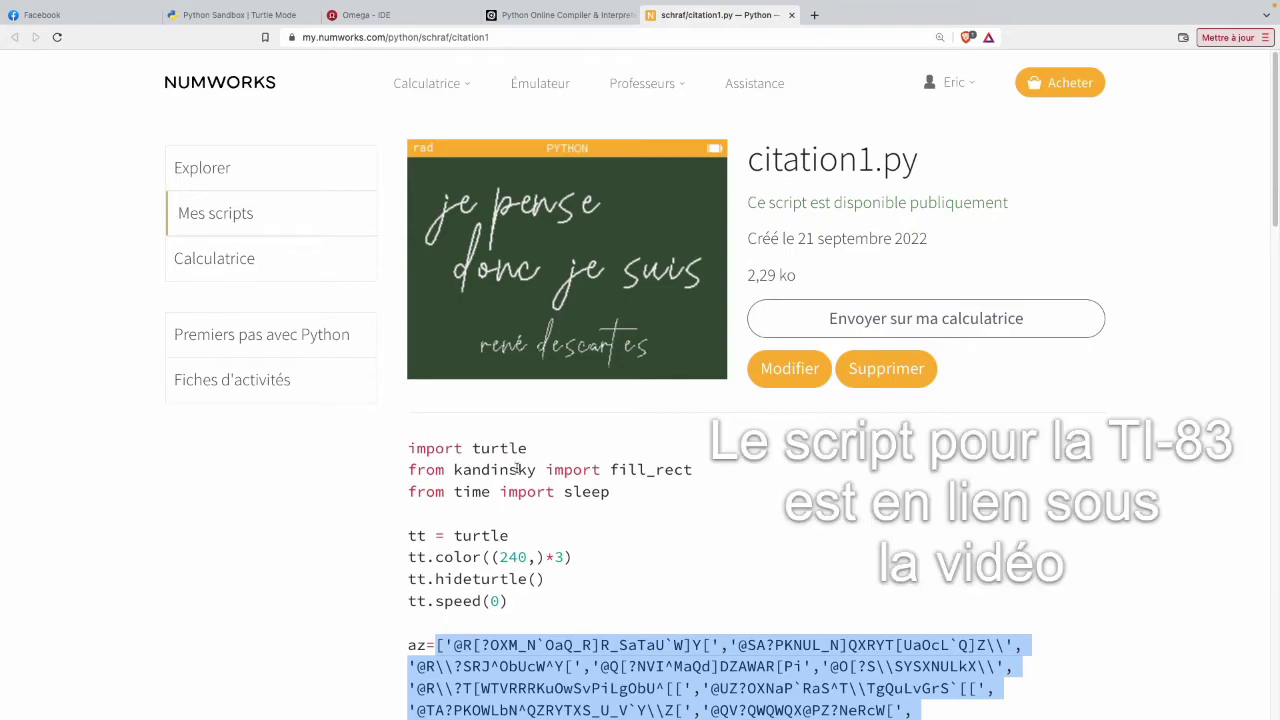
Replace the line-8 az list with the new encoded letters and run it to draw ABBA
left_click(234, 16)
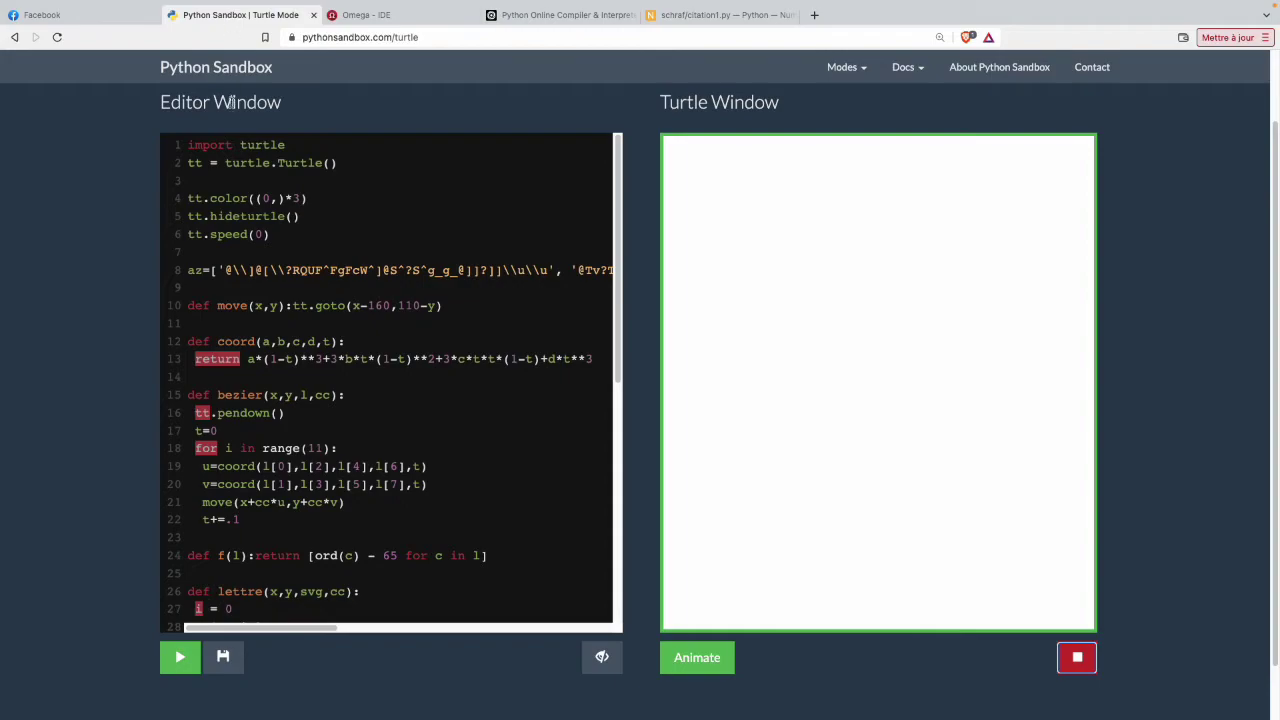
triple_click(222, 272)
key("ctrl+v")
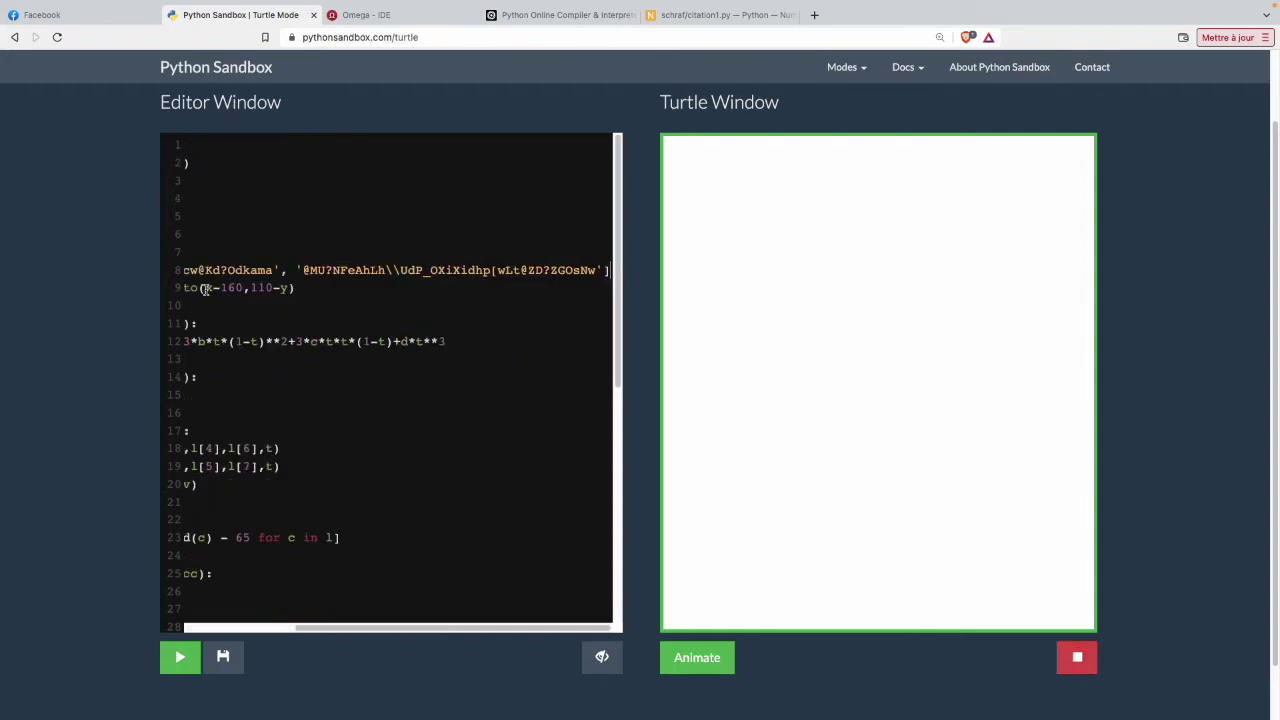
key("Return")
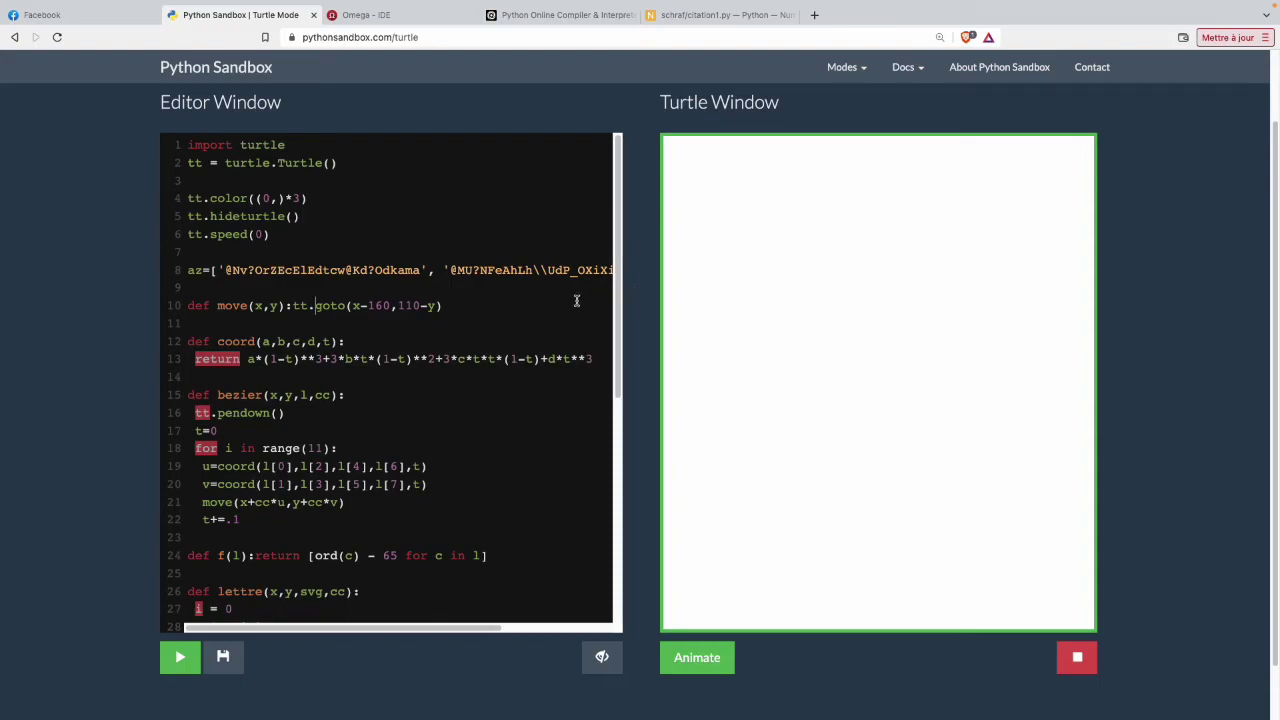
scroll(371, 385, "down", 5)
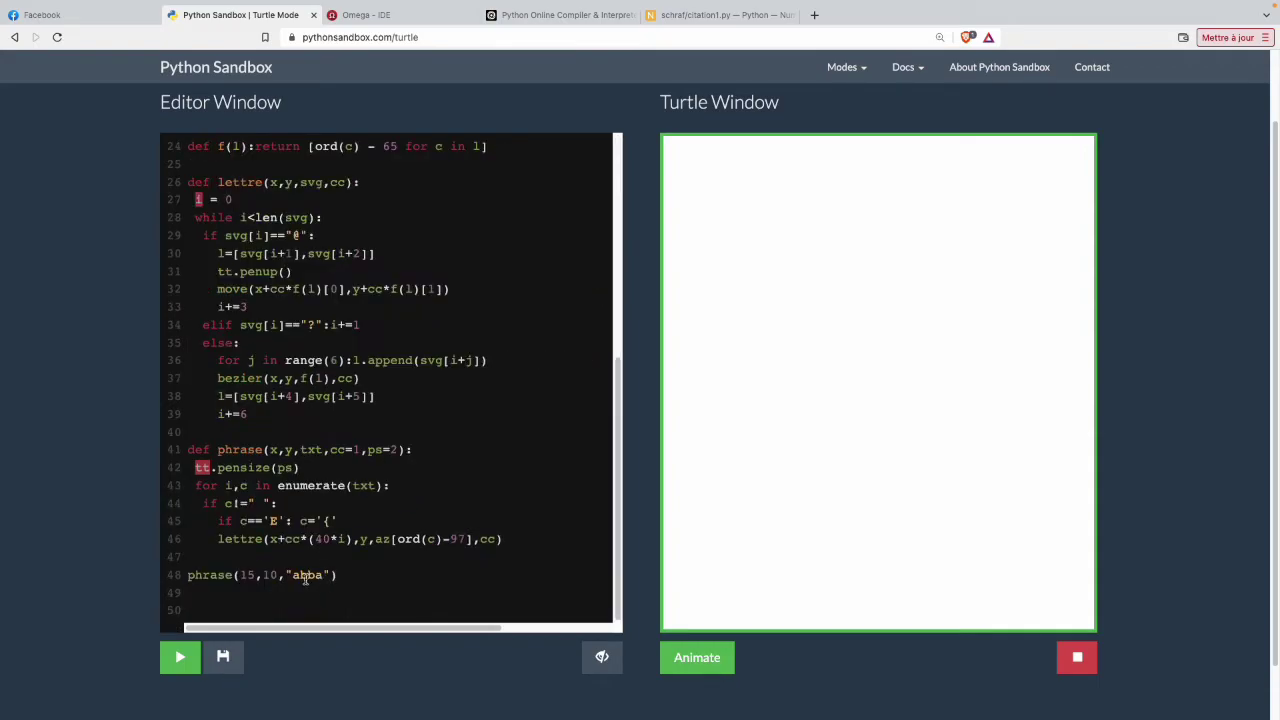
left_click(236, 578)
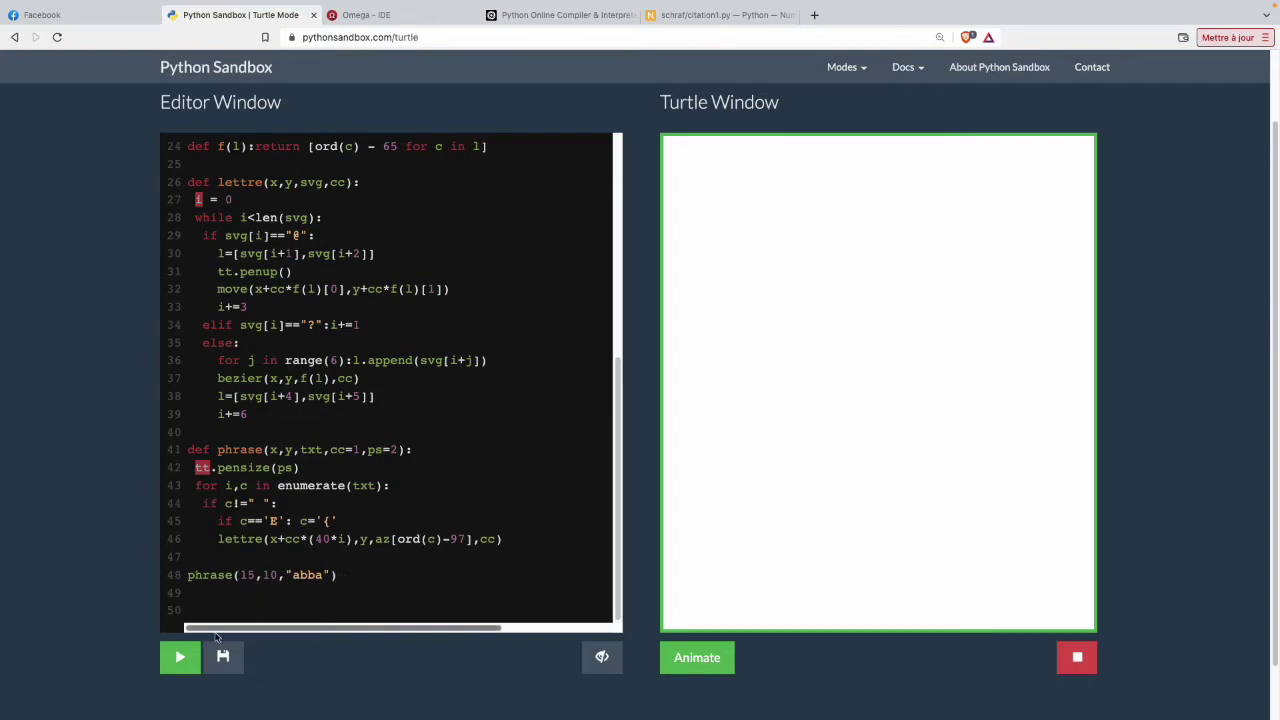
double_click(322, 539)
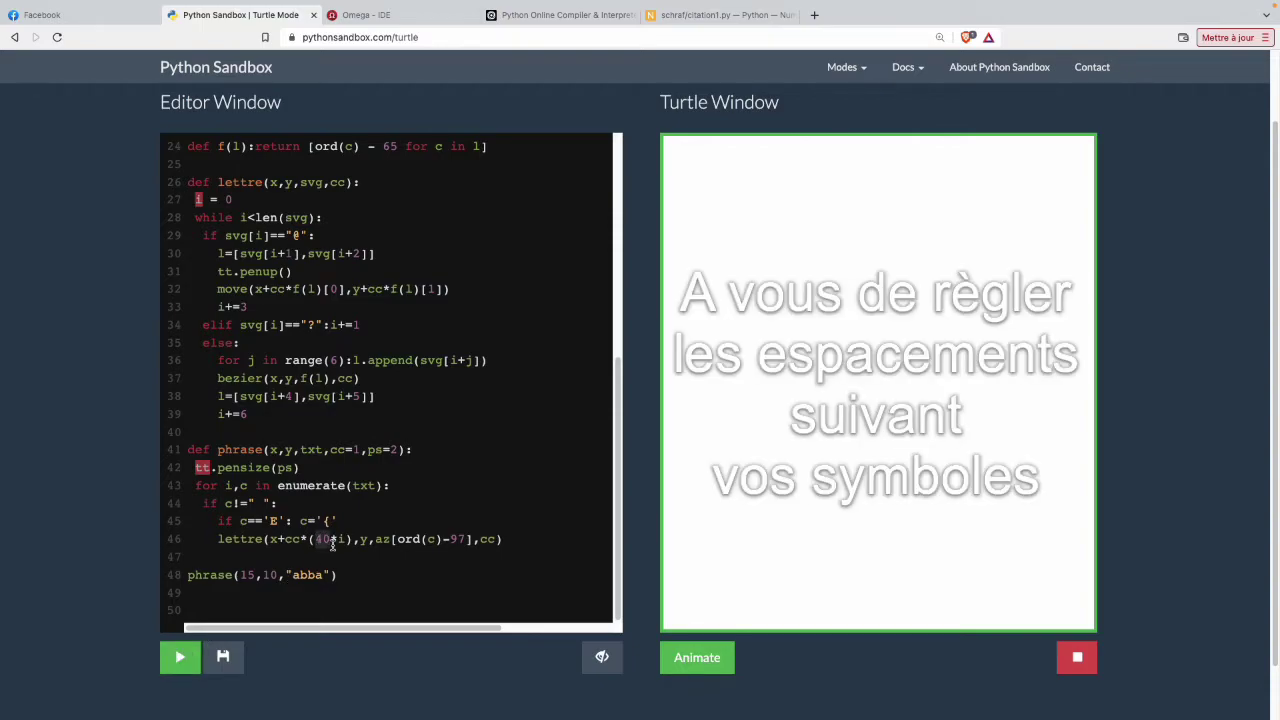
left_click(185, 658)
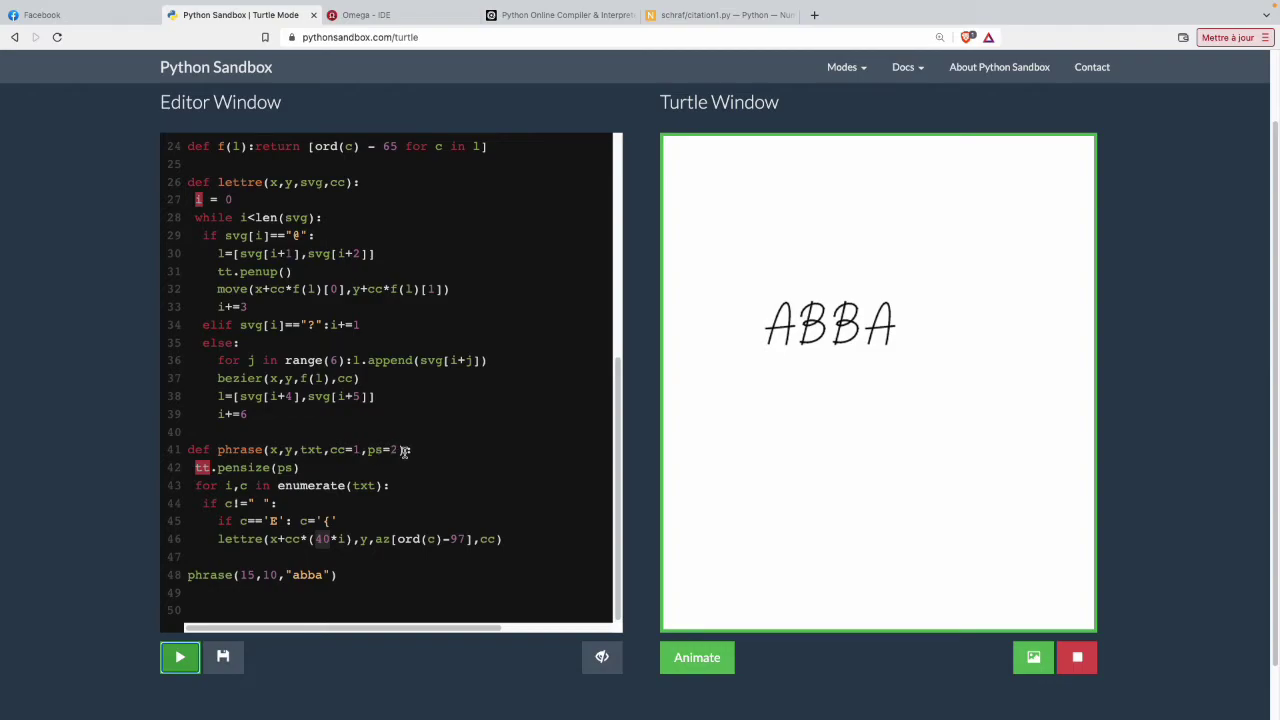
Change the call to phrase(15,10,"abba",2,1) and redraw
left_click(338, 575)
type(",")
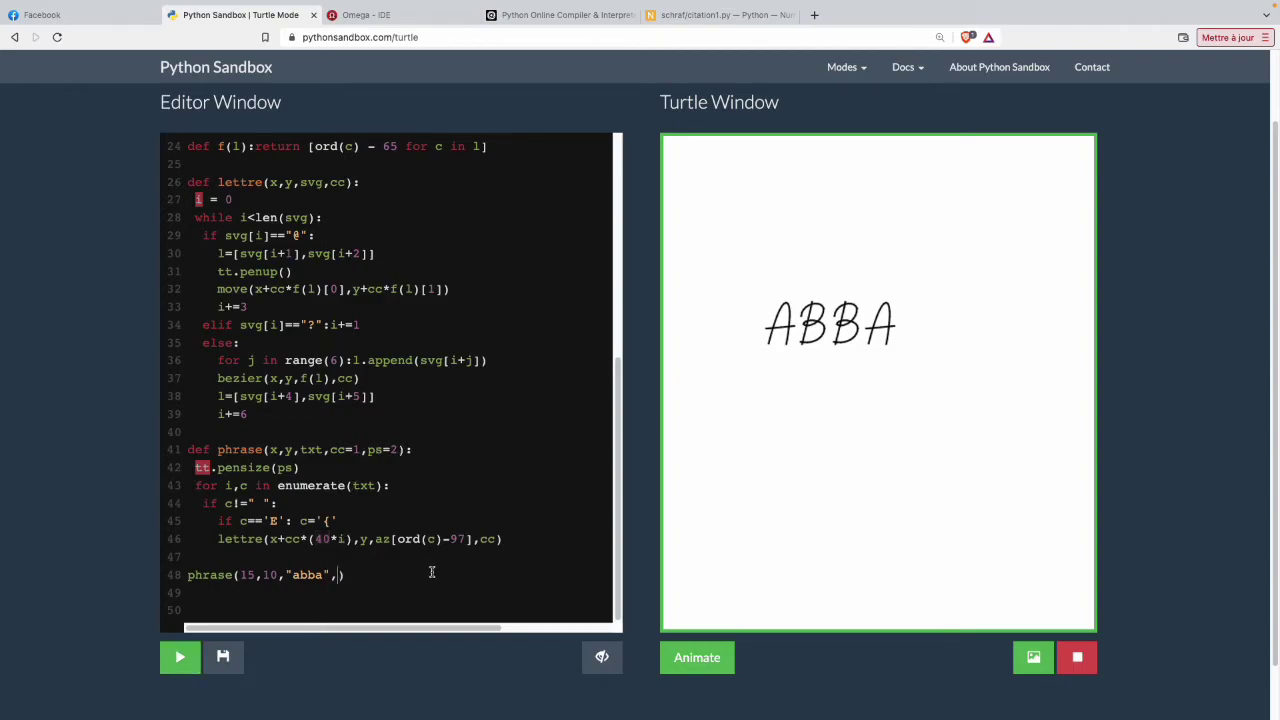
type("2")
type(",1")
left_click(180, 658)
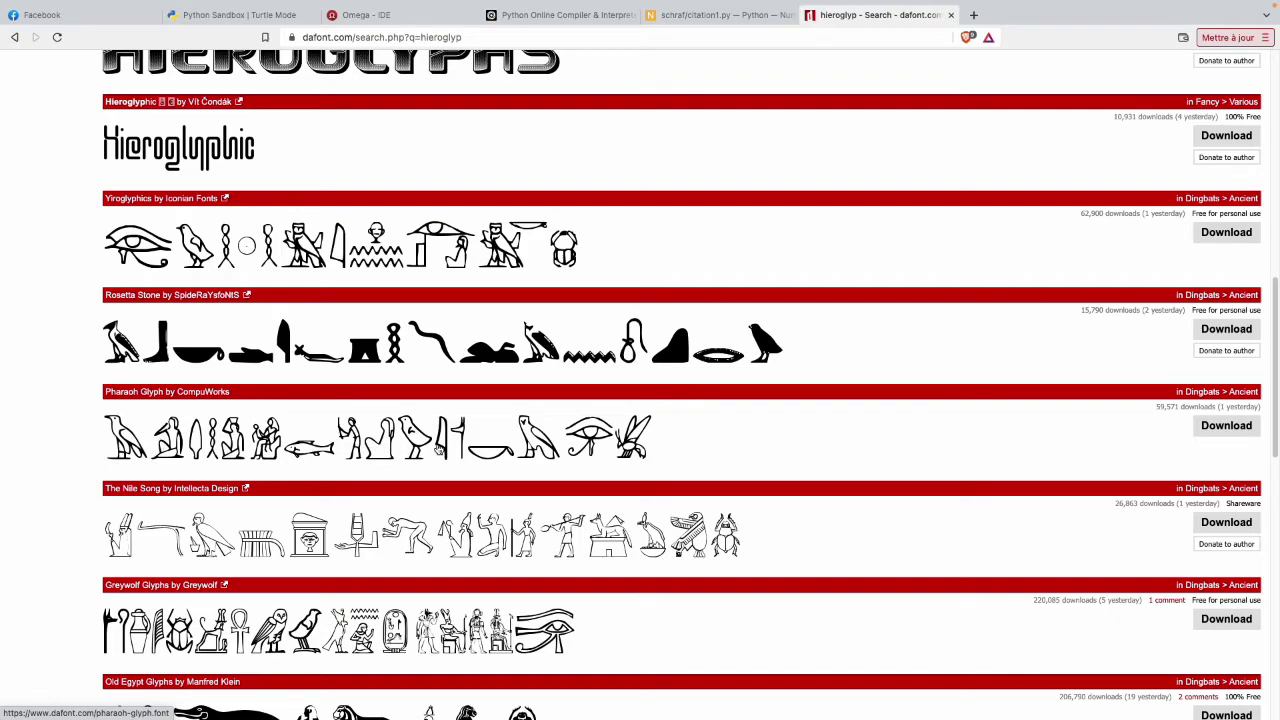
Open the Pharaoh Glyph font page and screen-capture one of its hieroglyphs
left_click(437, 448)
scroll(166, 446, "down", 1)
key("super+shift+4")
left_click_drag(430, 435, 462, 476)
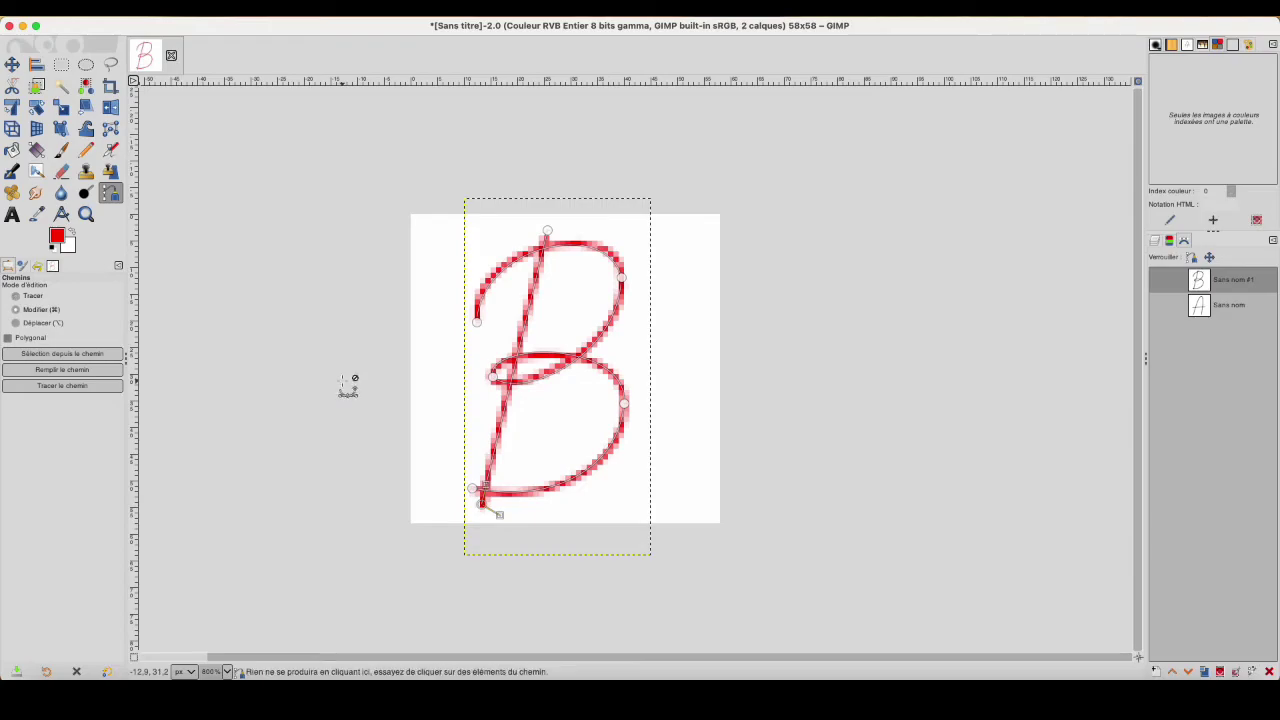
Discard the B image, create a new 58x58 image and paste the vase hieroglyph into it
key("super+w")
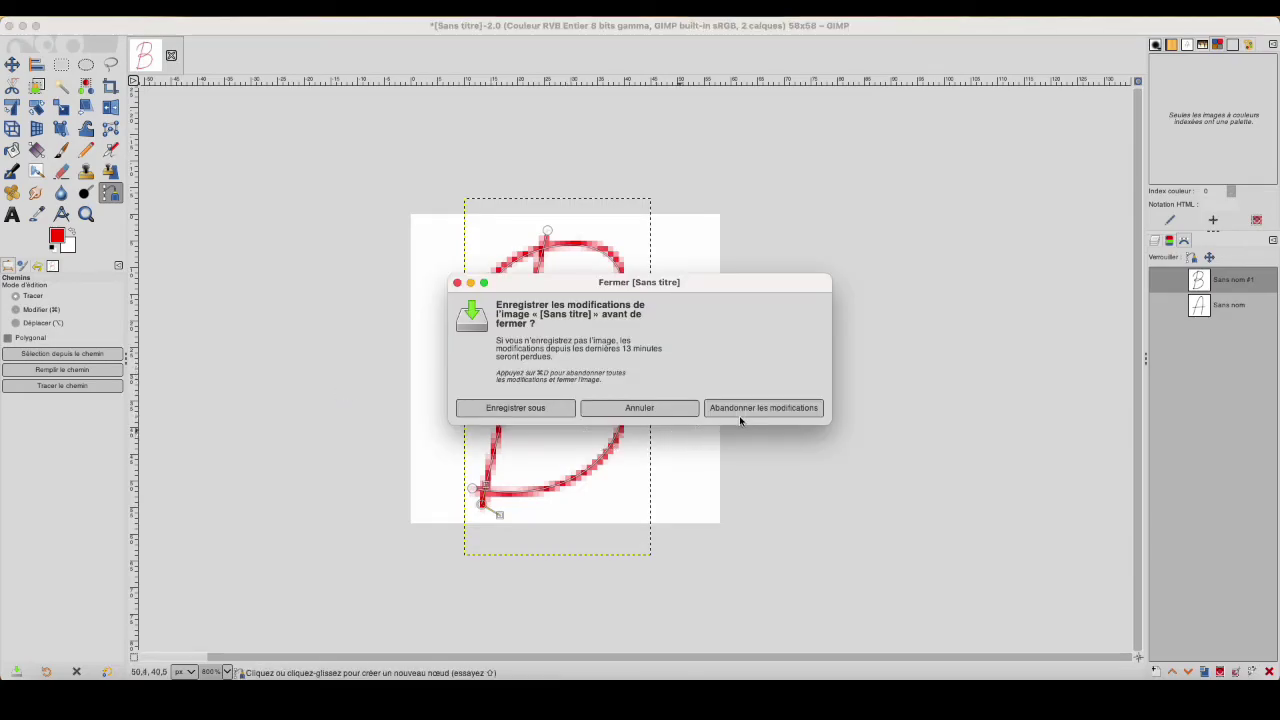
left_click(753, 408)
key("super+n")
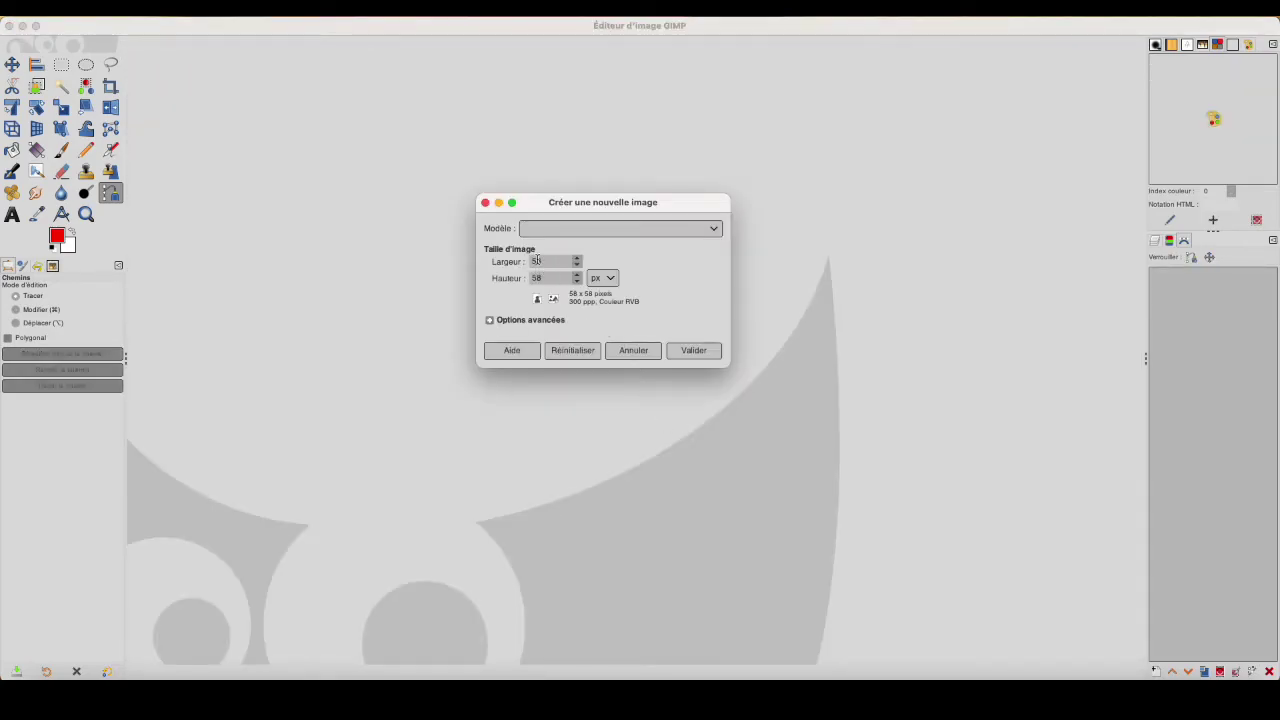
left_click(687, 358)
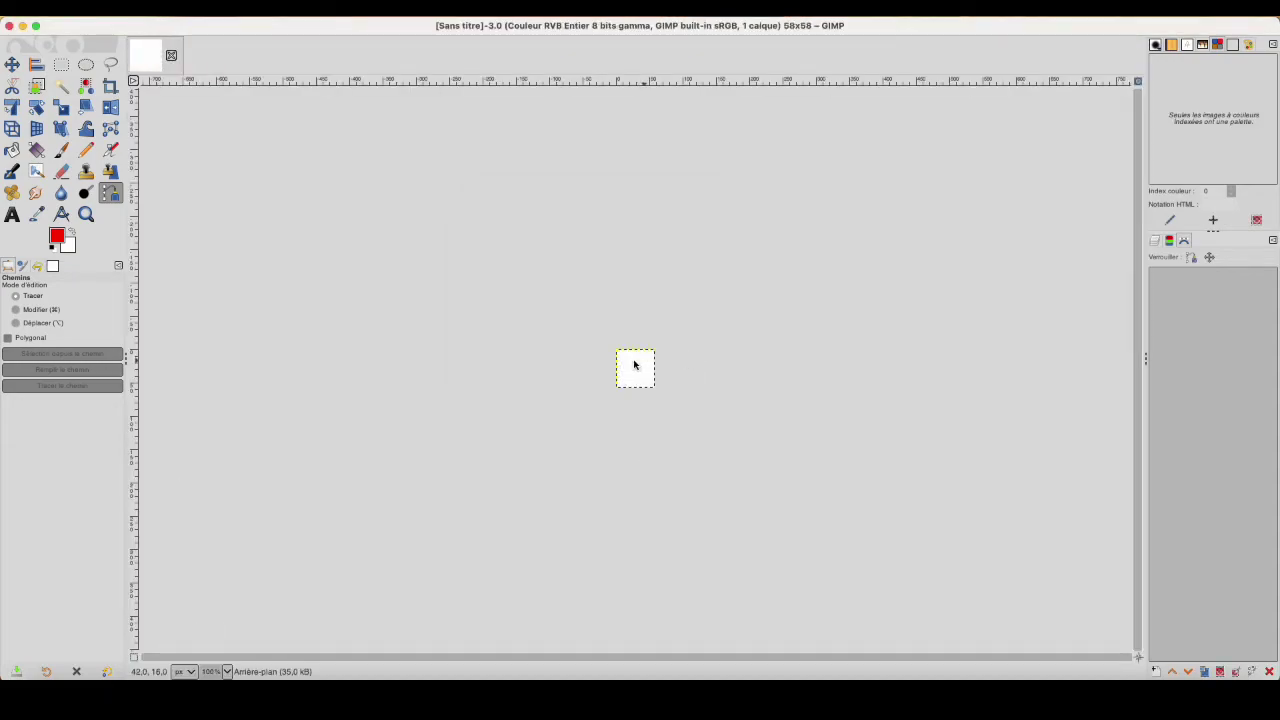
scroll(666, 376, "up", 5)
key("super+v")
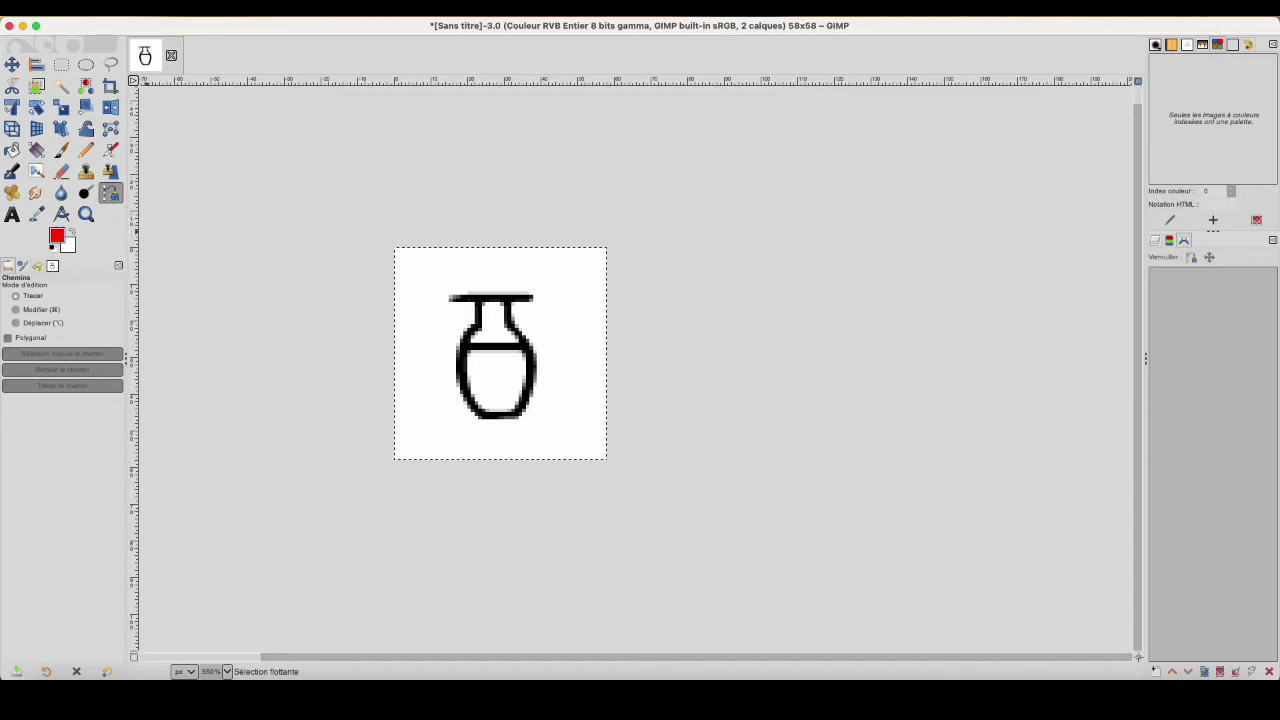
Trace the vase's top bar as a straight path segment
left_click(450, 297)
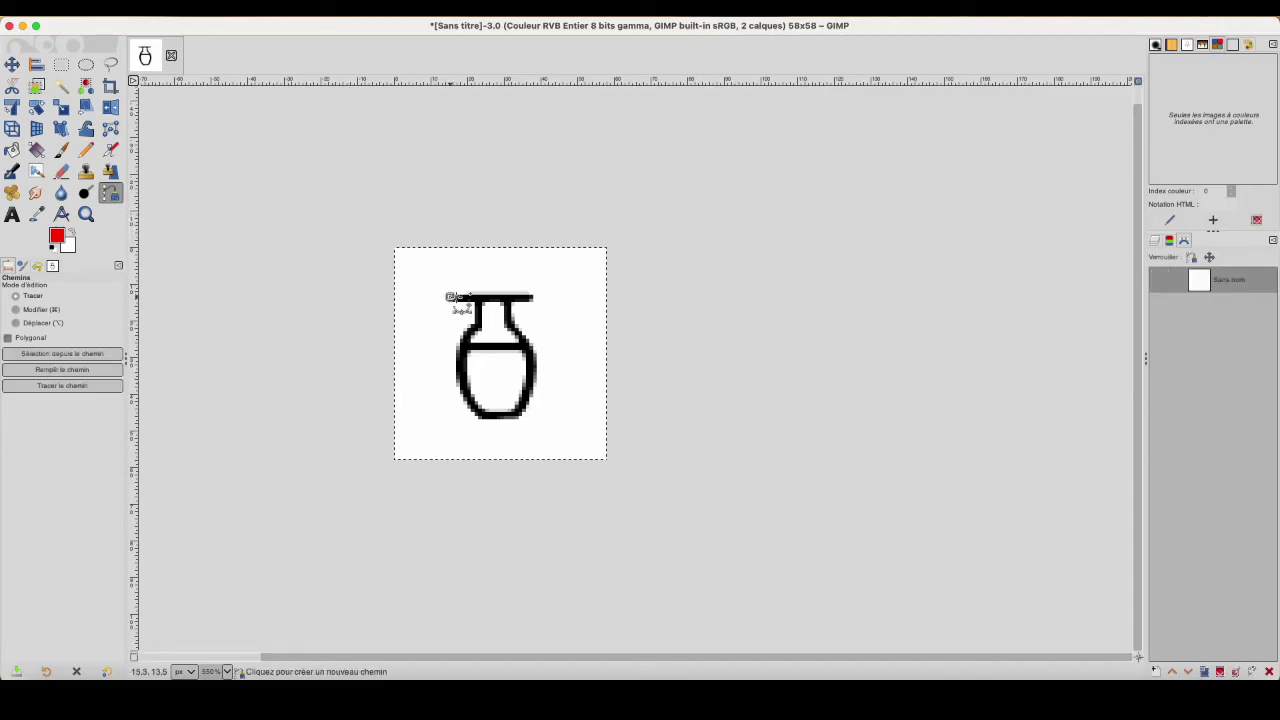
left_click(535, 297)
scroll(484, 312, "up", 3)
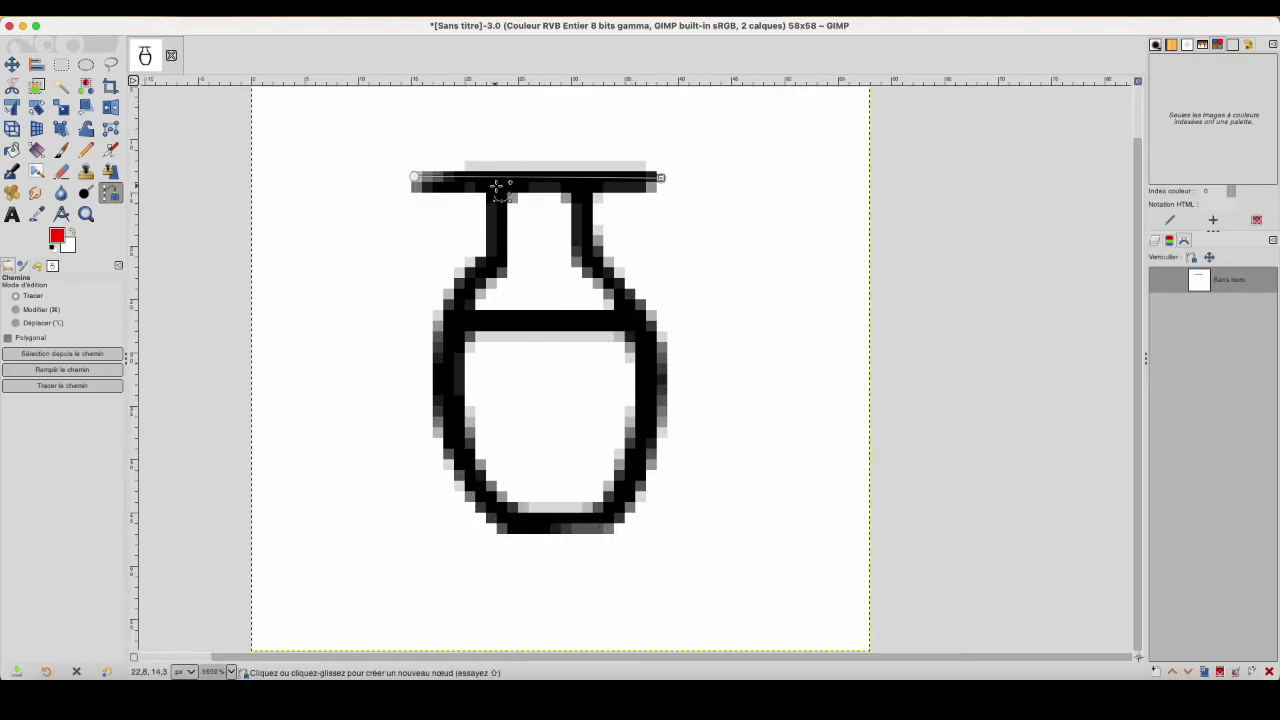
key("shift")
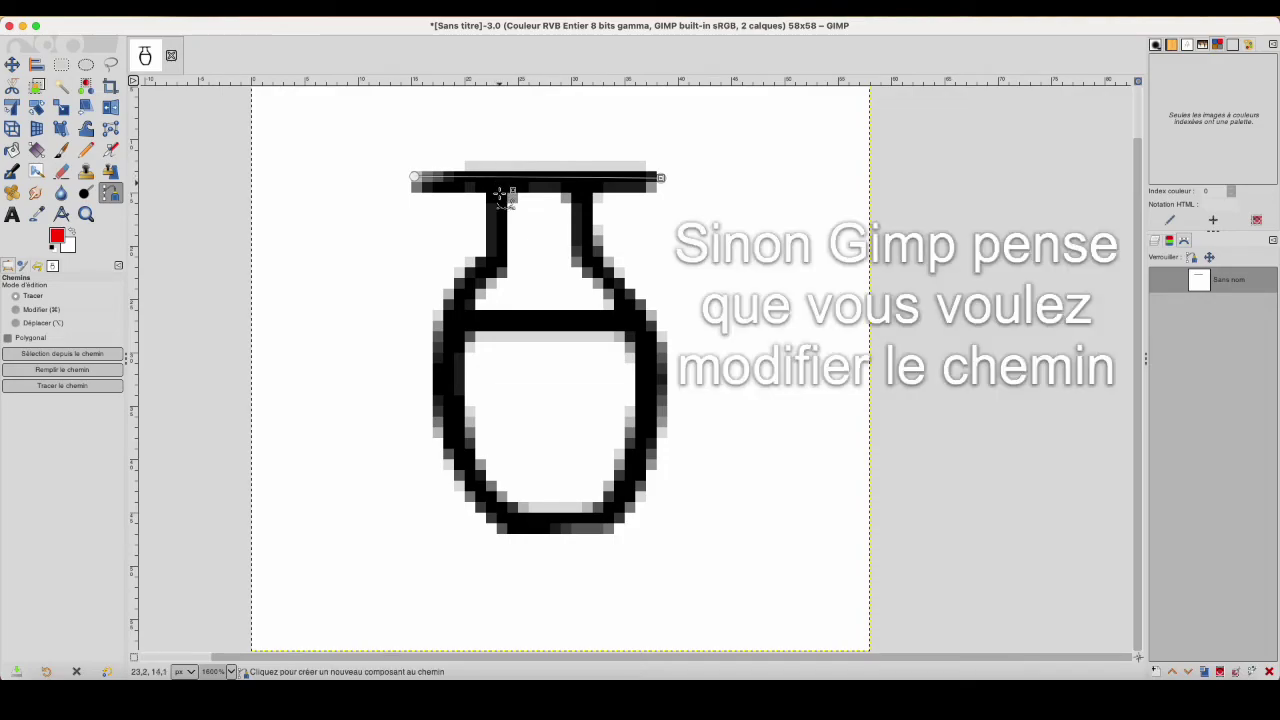
Add a path component outlining the neck and oval bulb with curved nodes
left_click(499, 187, "shift")
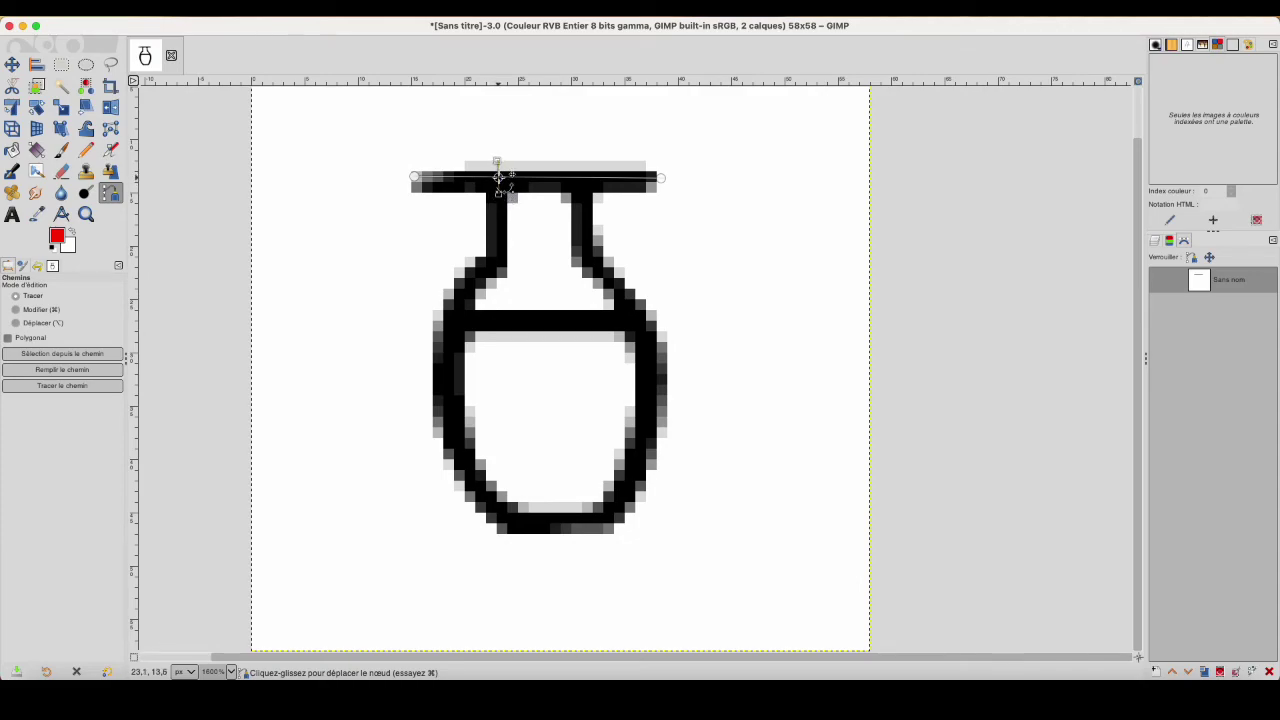
left_click(497, 260)
left_click_drag(444, 376, 444, 470)
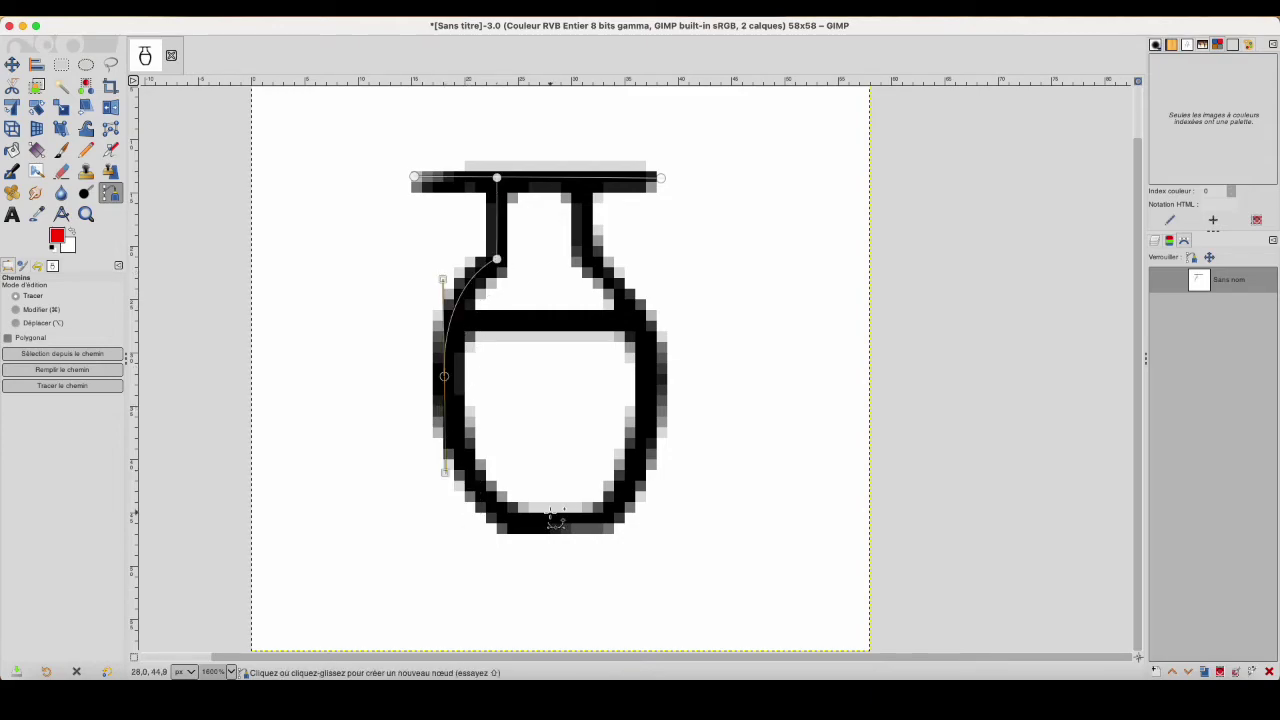
left_click_drag(557, 524, 576, 524)
left_click(653, 388)
left_click(585, 251)
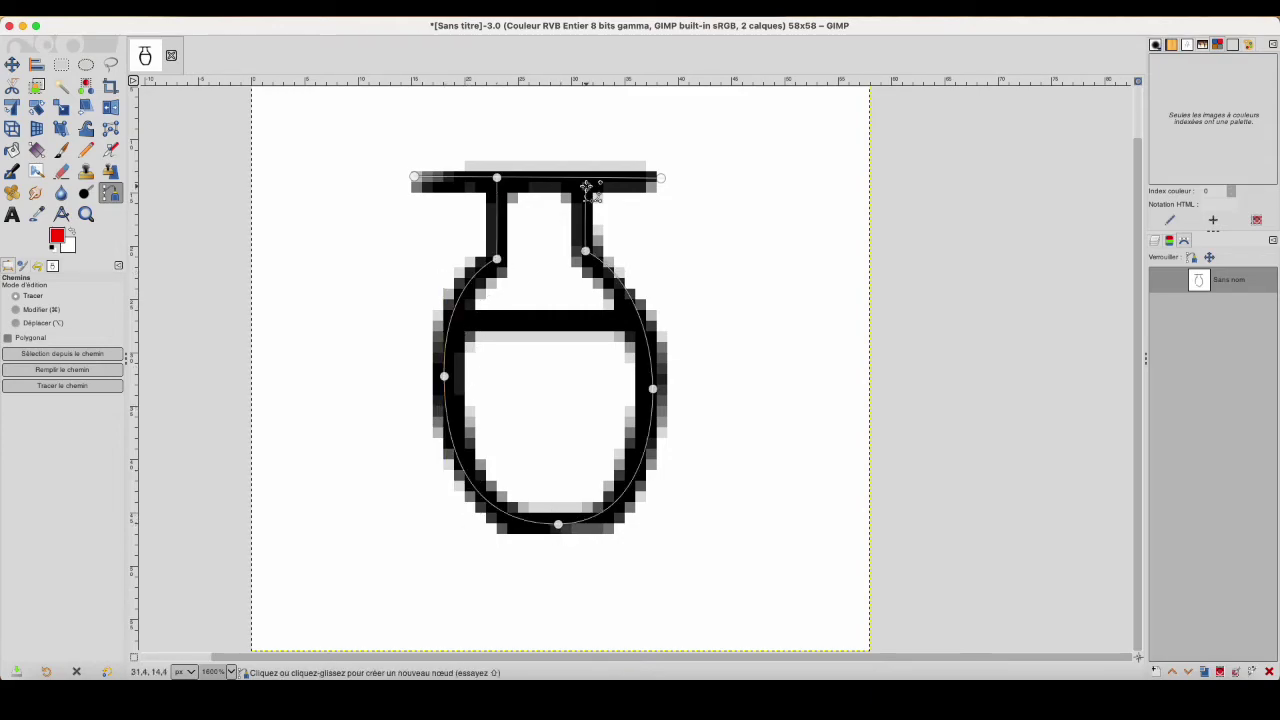
left_click(586, 177)
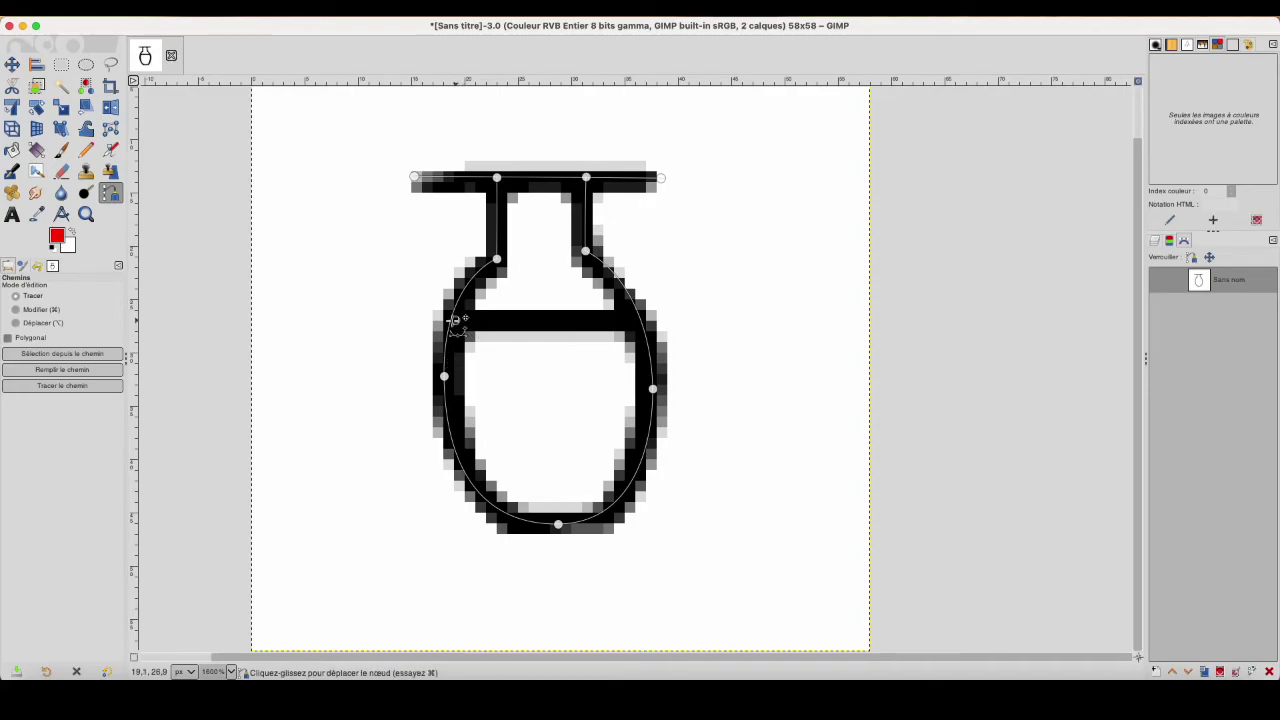
Add a straight crossbar path across the bulb's width
left_click(453, 319)
left_click(640, 318)
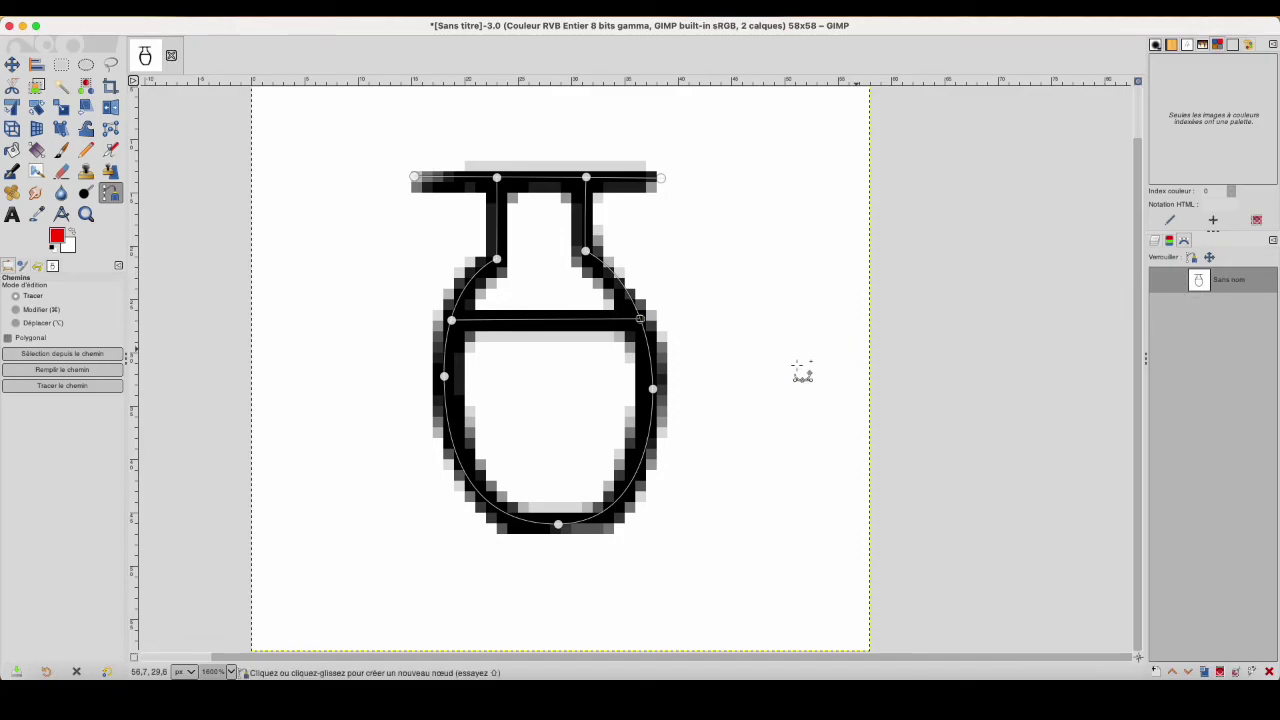
key("super+grave")
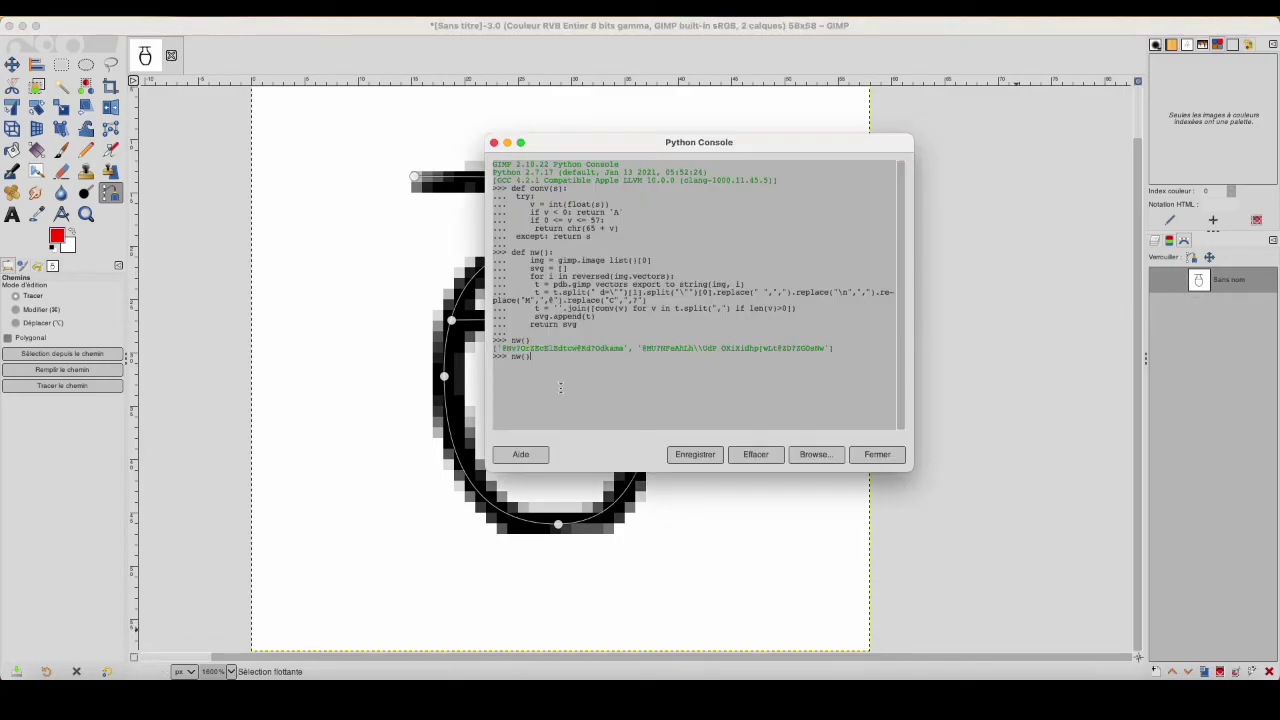
Run nw() in the Python Console and select the vase's returned encoded string
key("Return")
left_click_drag(797, 364, 495, 364)
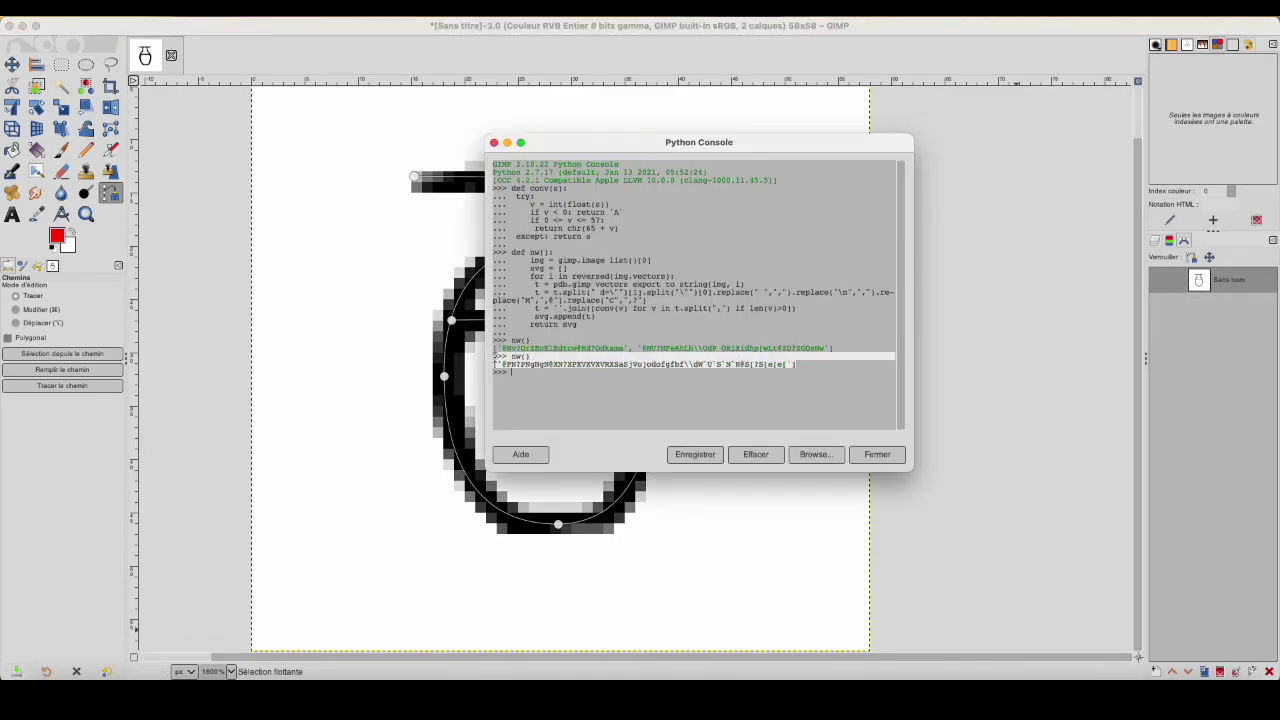
left_click(784, 372)
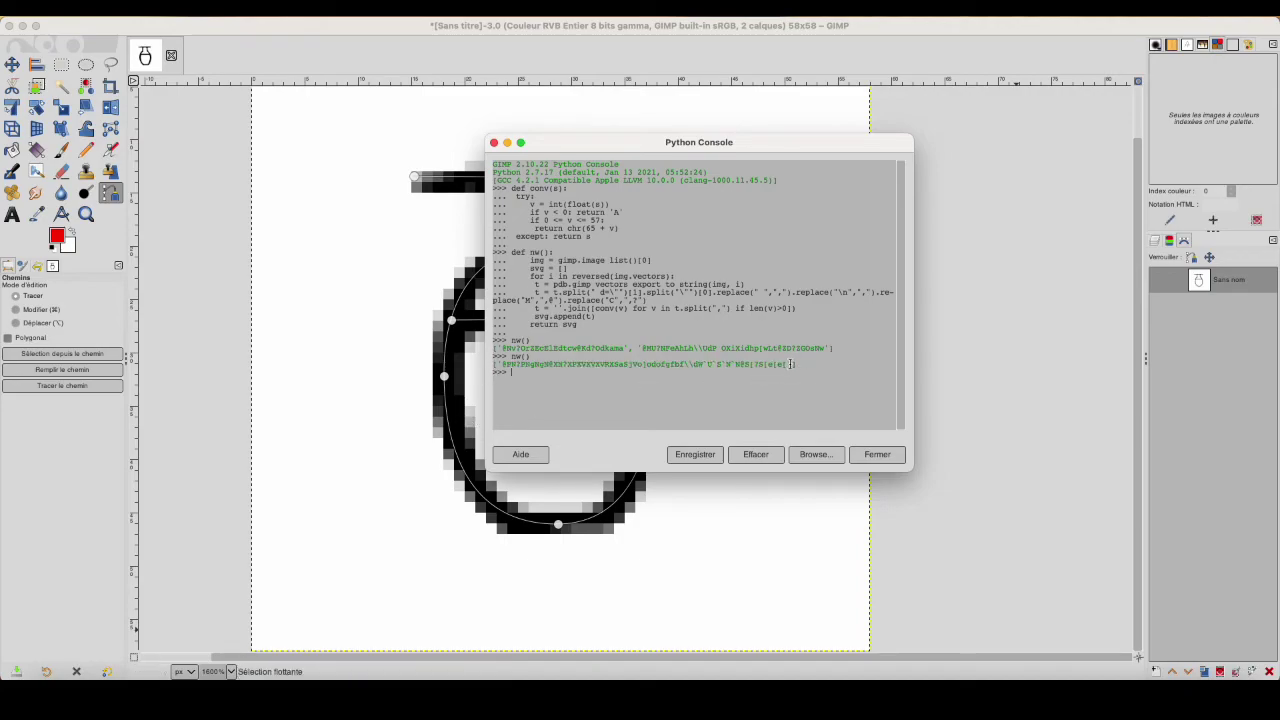
left_click_drag(790, 364, 503, 364)
key("ctrl+c")
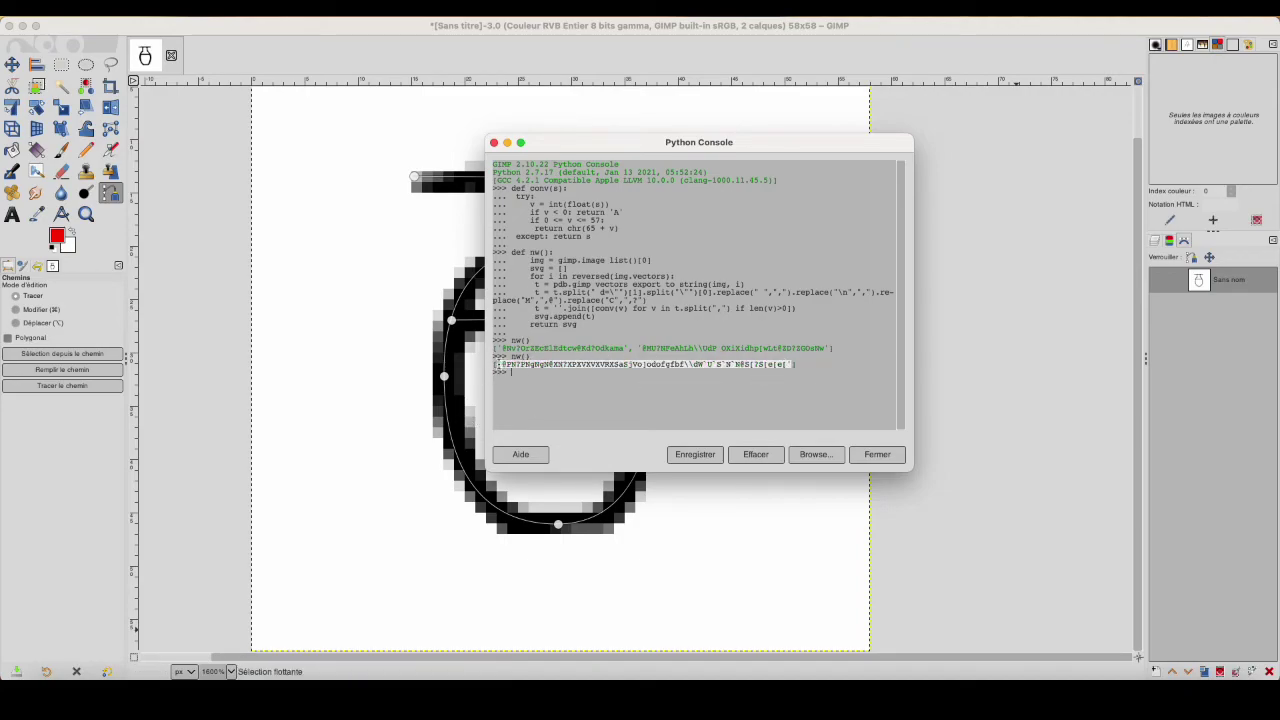
Append the vase's encoded string as a new entry in the az list
key("super+Tab")
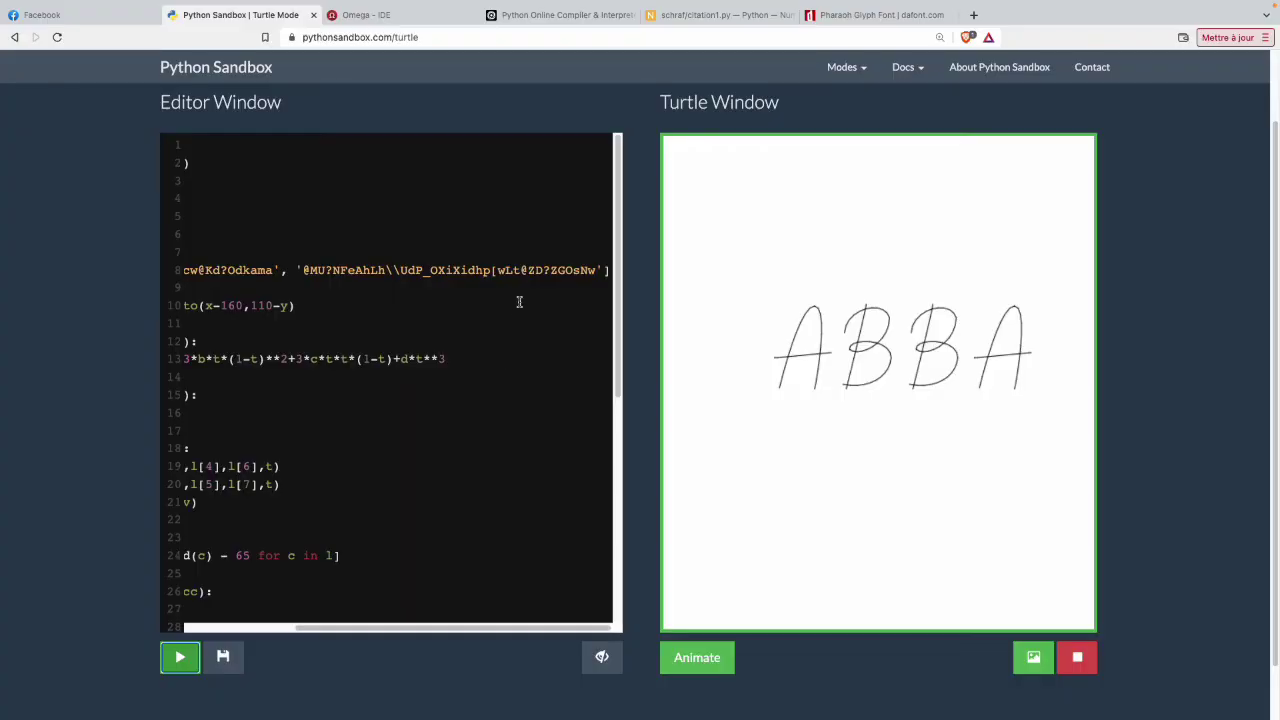
left_click(600, 272)
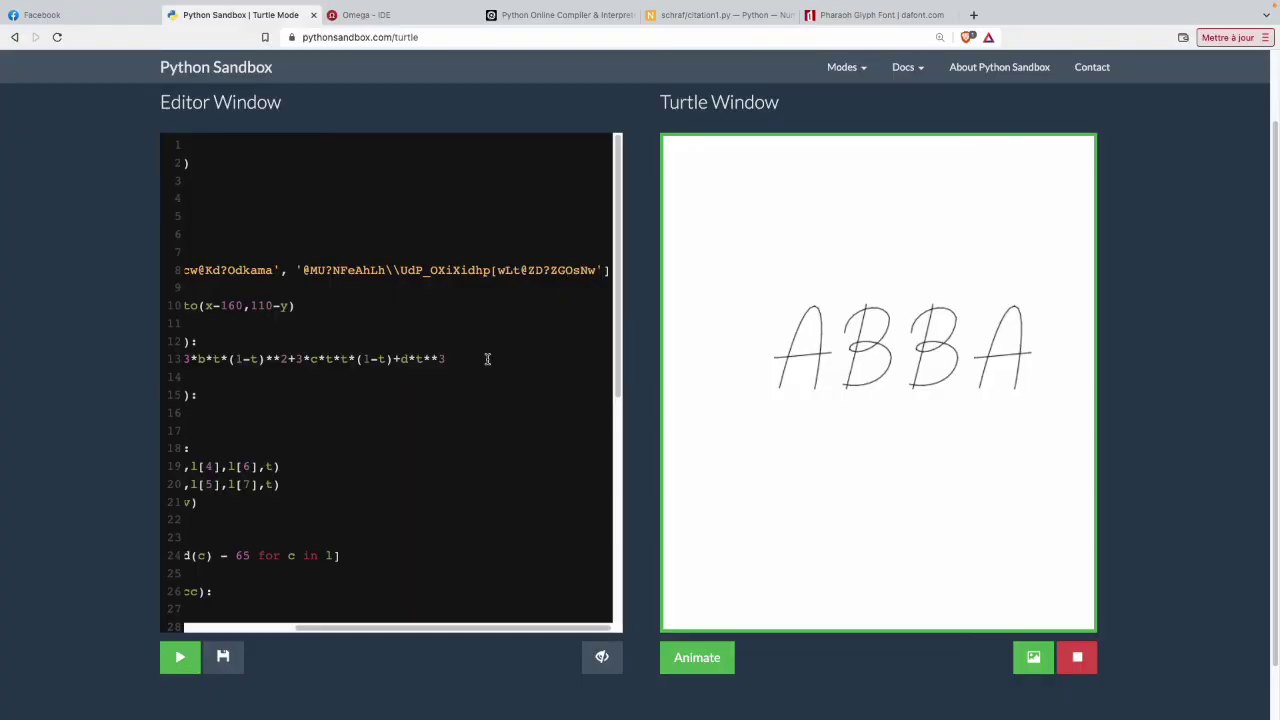
type(",")
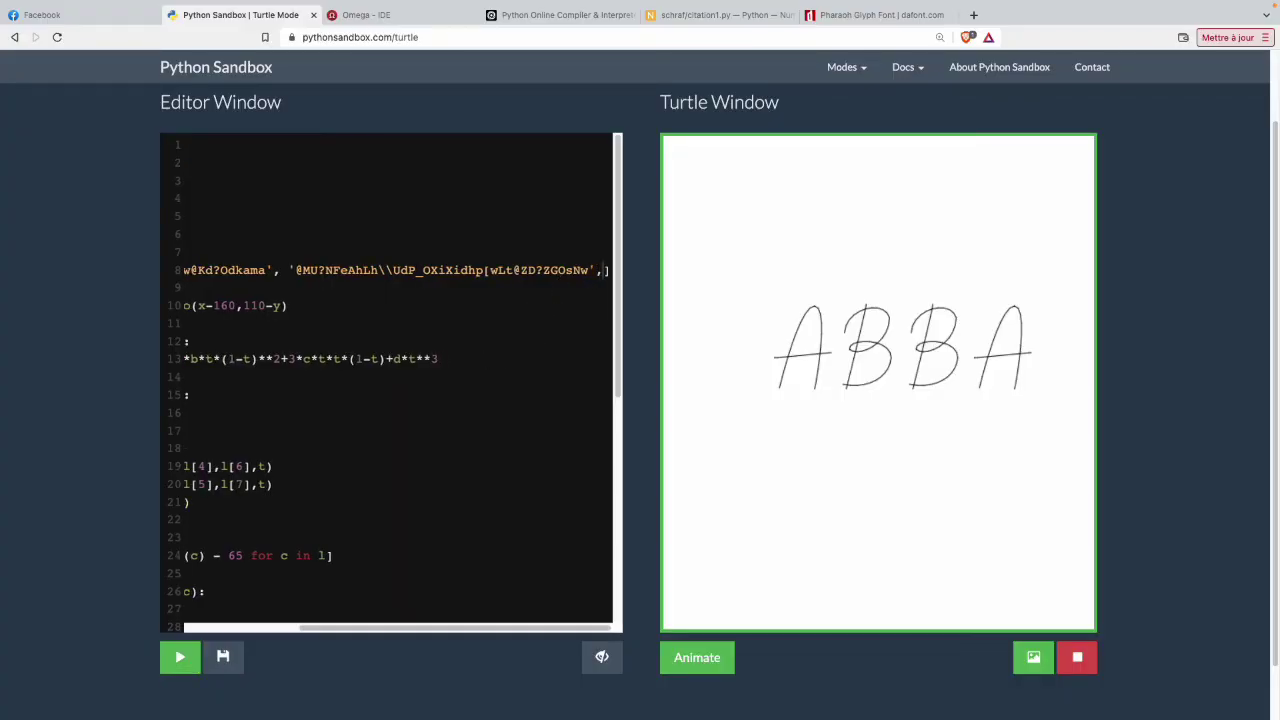
key("Return")
key("ctrl+v")
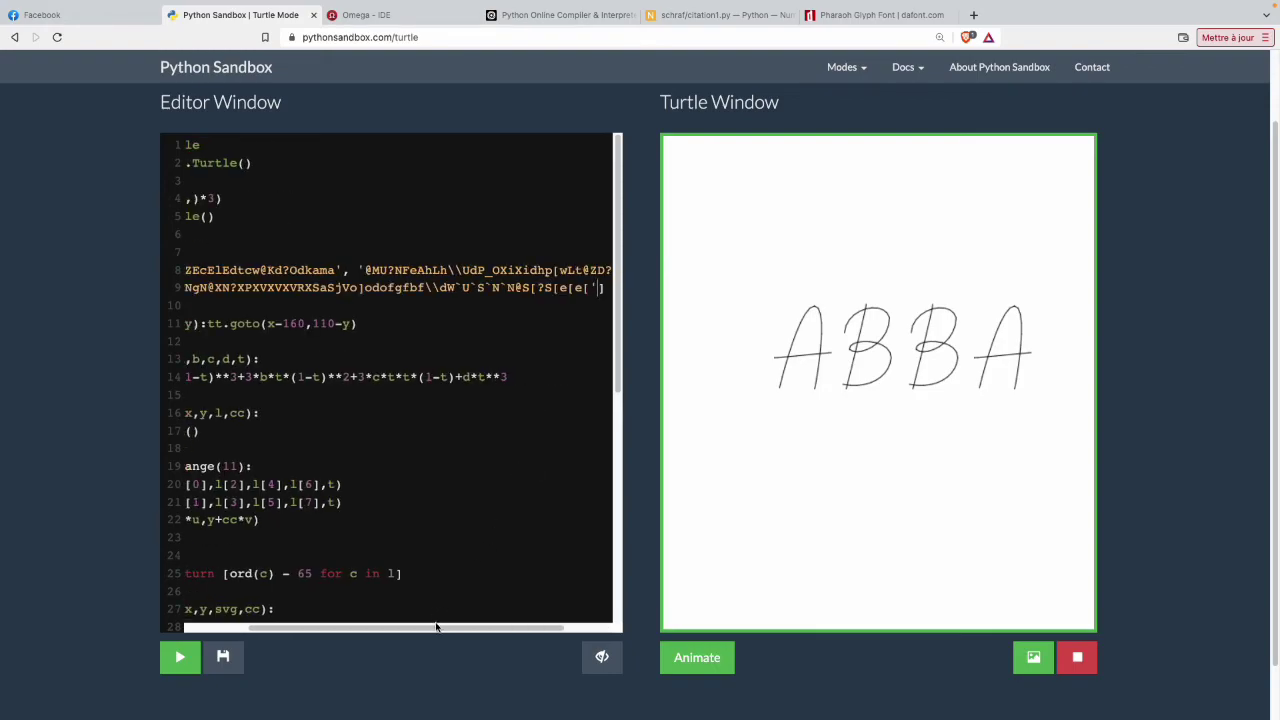
Change the phrase to "abc" and run it to draw A, B and the vase
scroll(438, 606, "down", 10)
left_click(316, 552)
type("c")
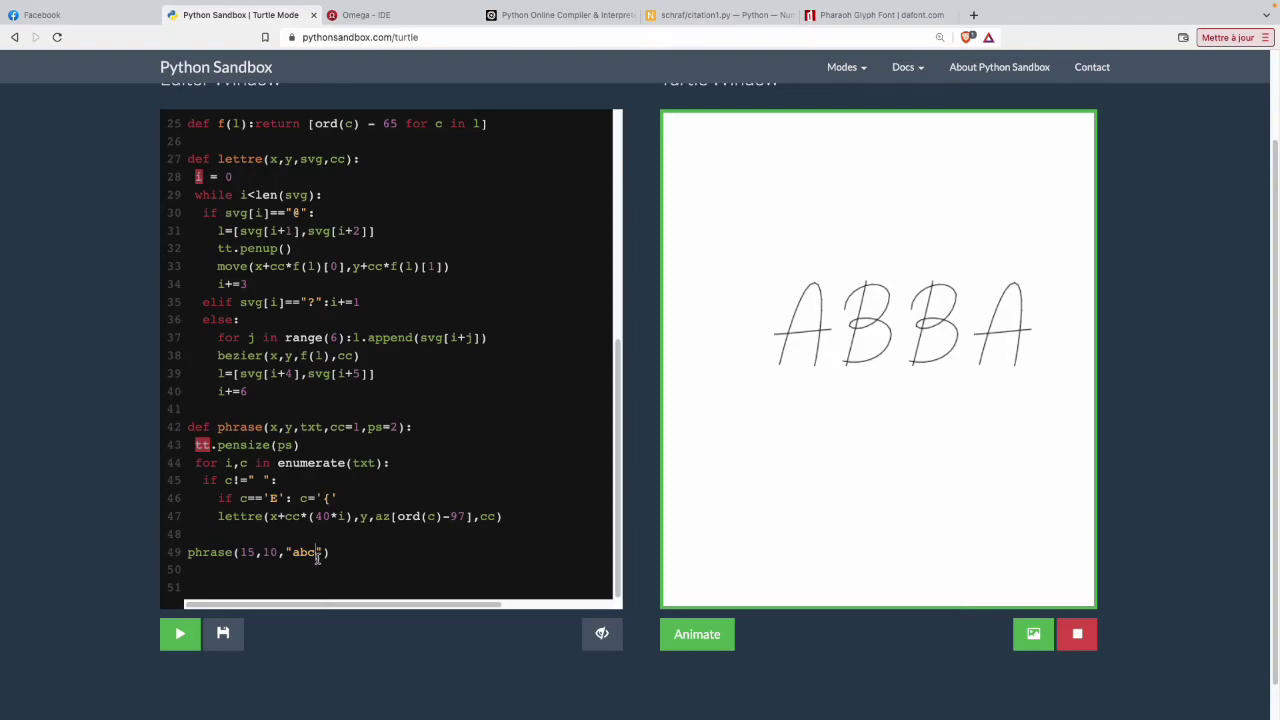
left_click(182, 636)
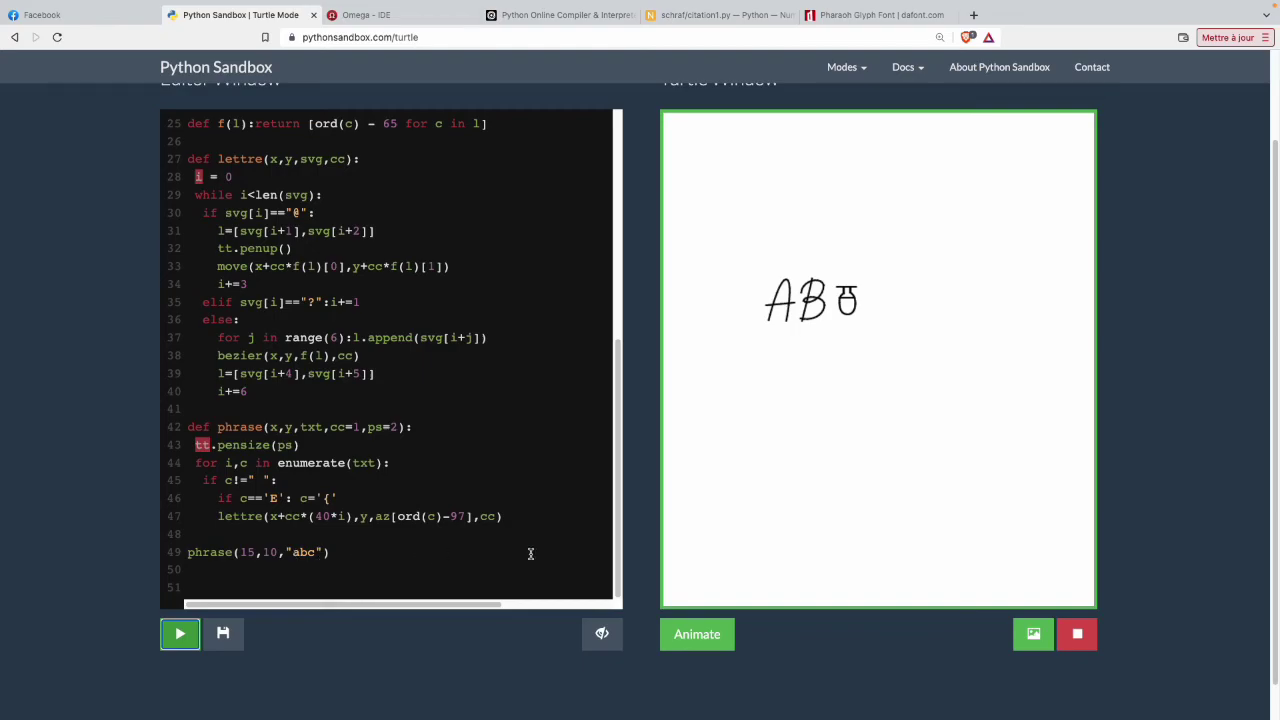
key("ctrl+4")
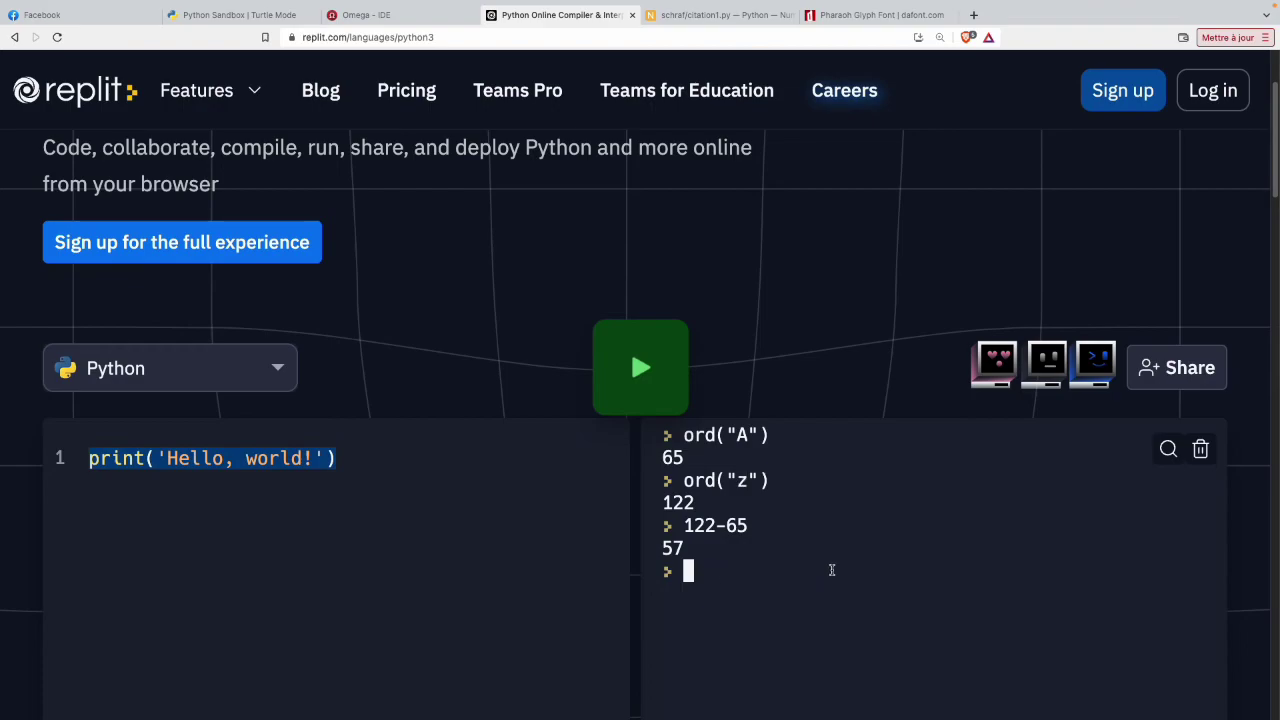
Evaluate chr(123) and chr(124) in the Replit console, giving '{' and '|'
type("chr(123)")
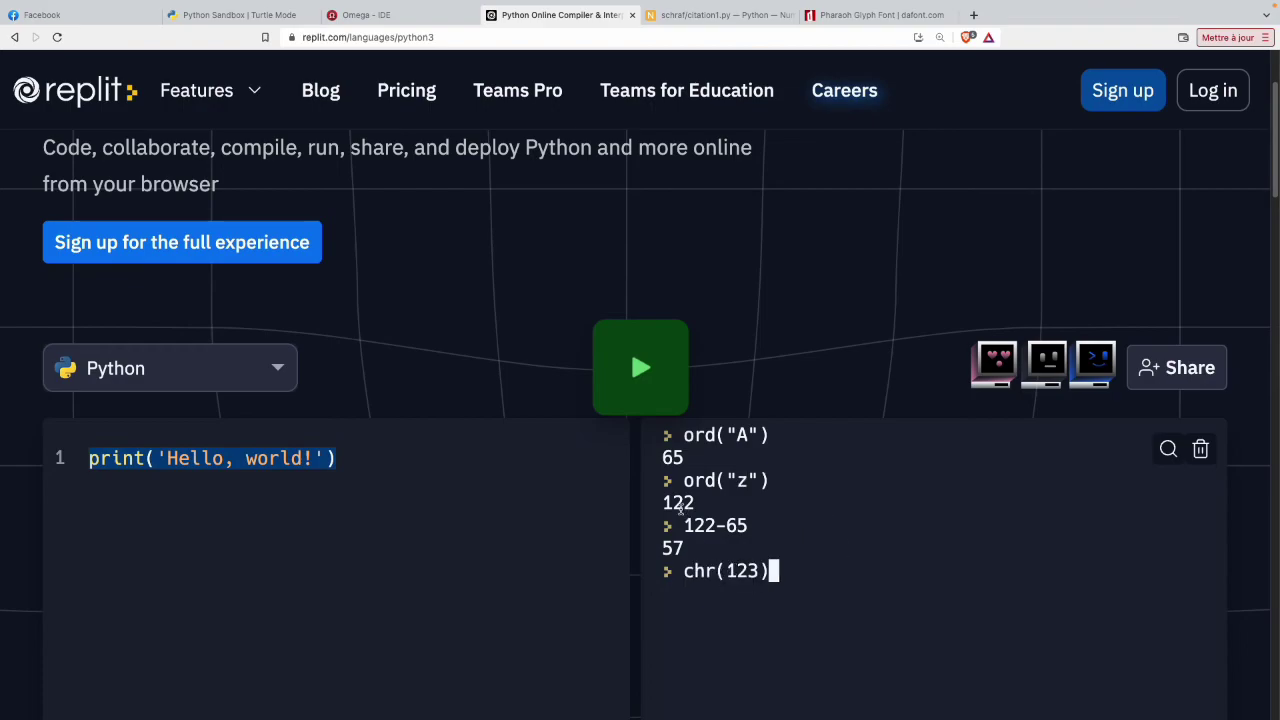
key("Return")
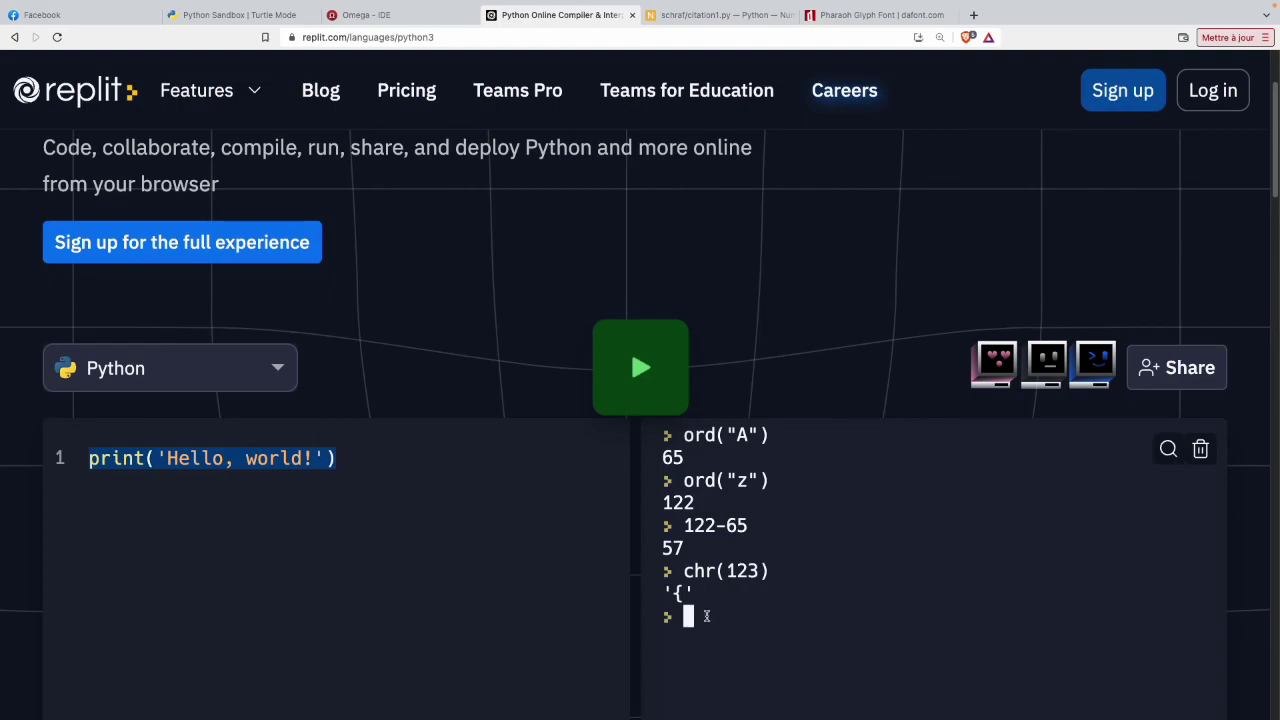
key("Up")
key("BackSpace")
type("4")
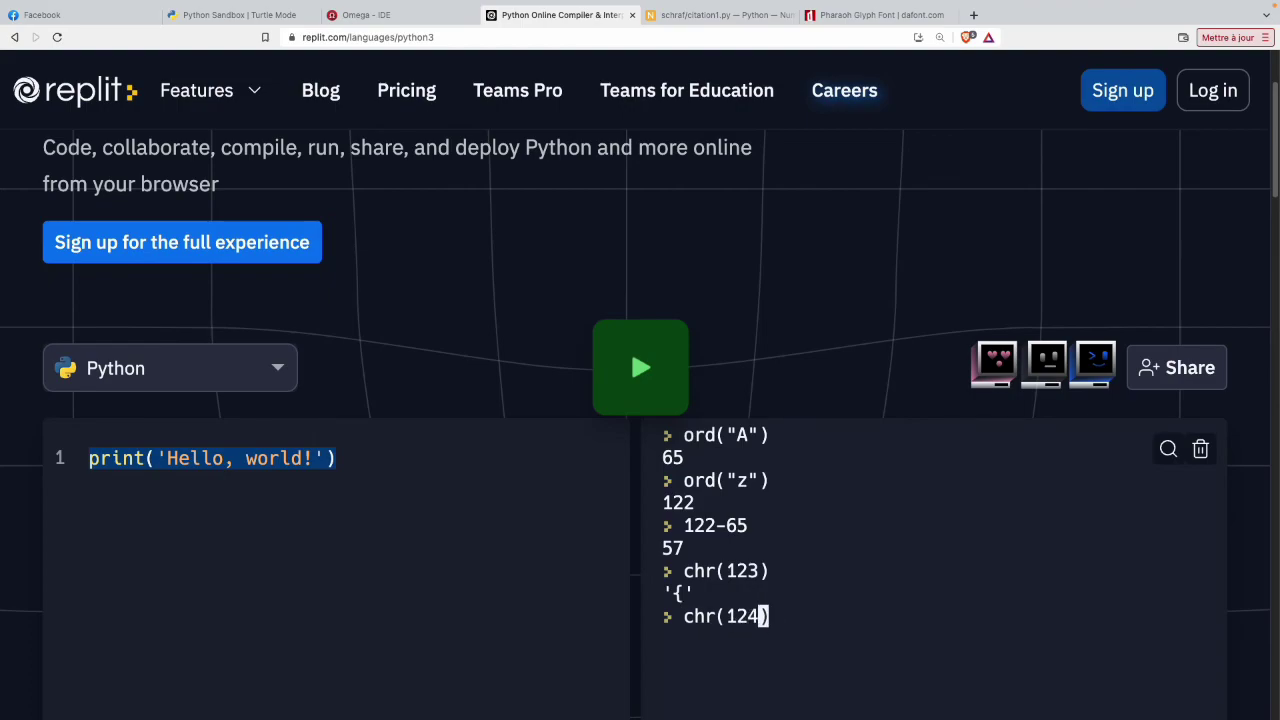
key("Return")
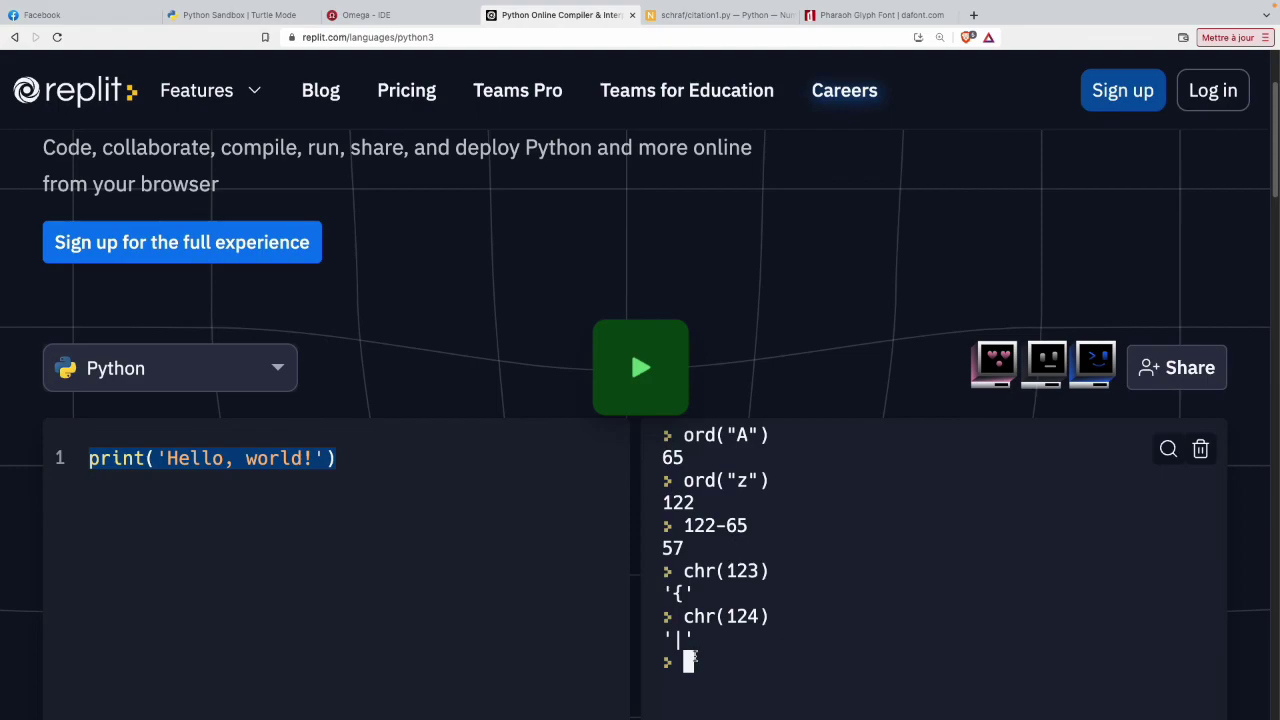
key("ctrl+shift+Tab")
key("ctrl+shift+Tab")
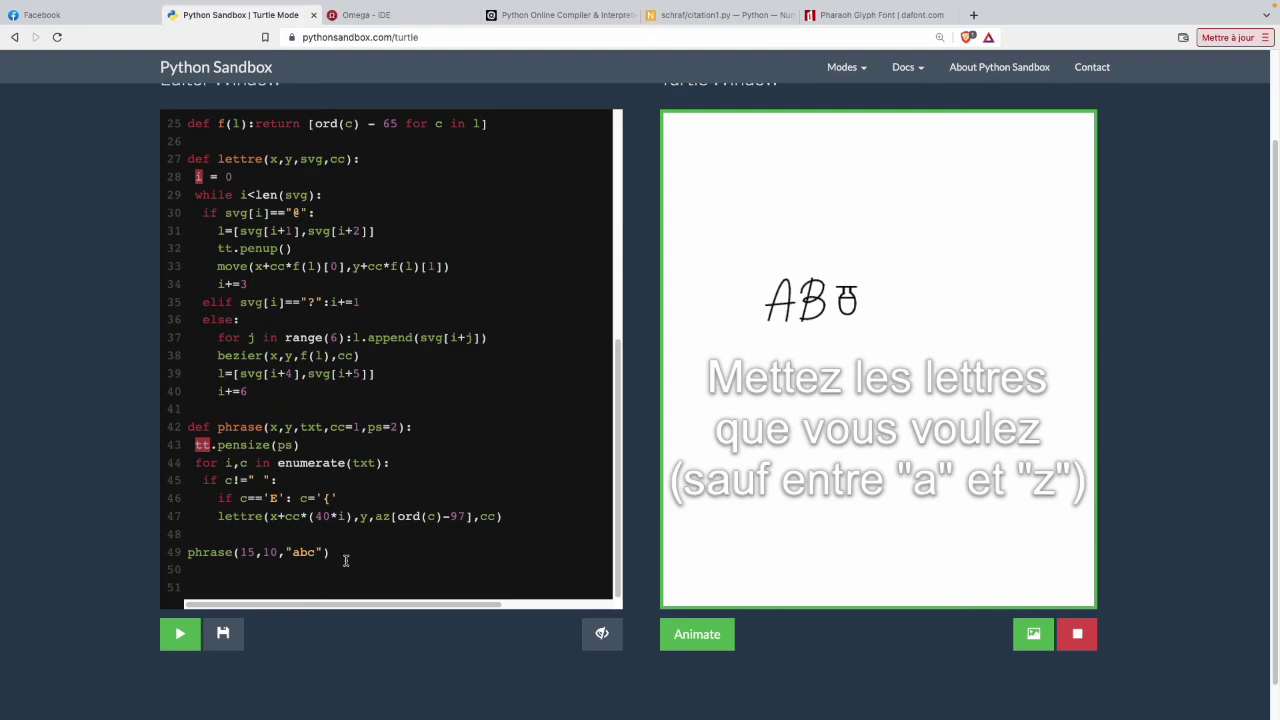
Change the phrase to "abc{" and delete the line substituting '{' for 'E'
type("E")
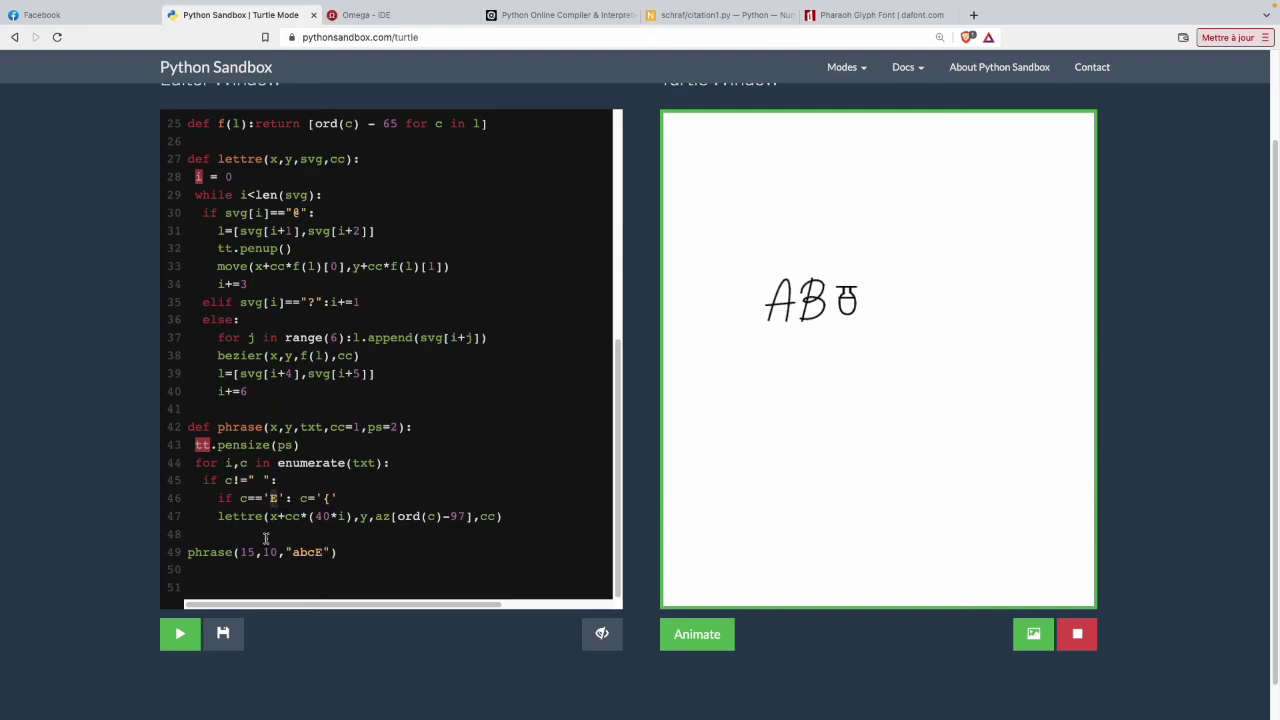
left_click(326, 498)
key("BackSpace")
type("{")
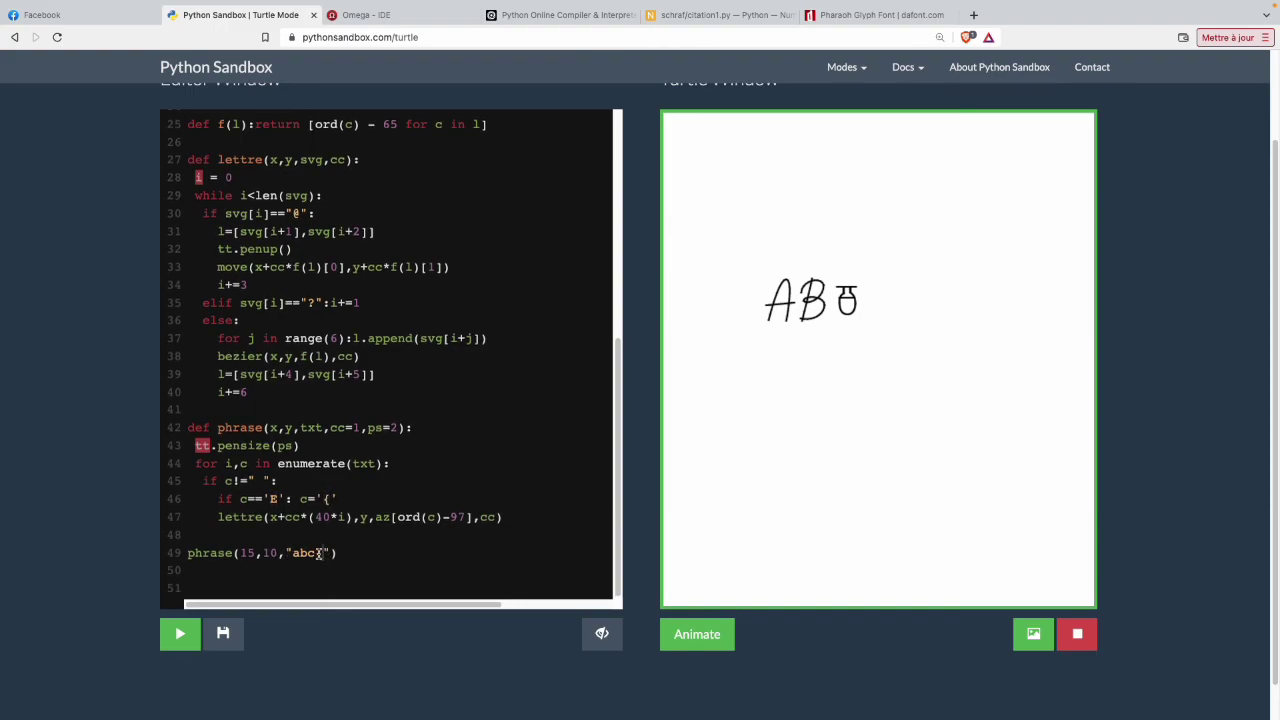
left_click_drag(340, 499, 155, 500)
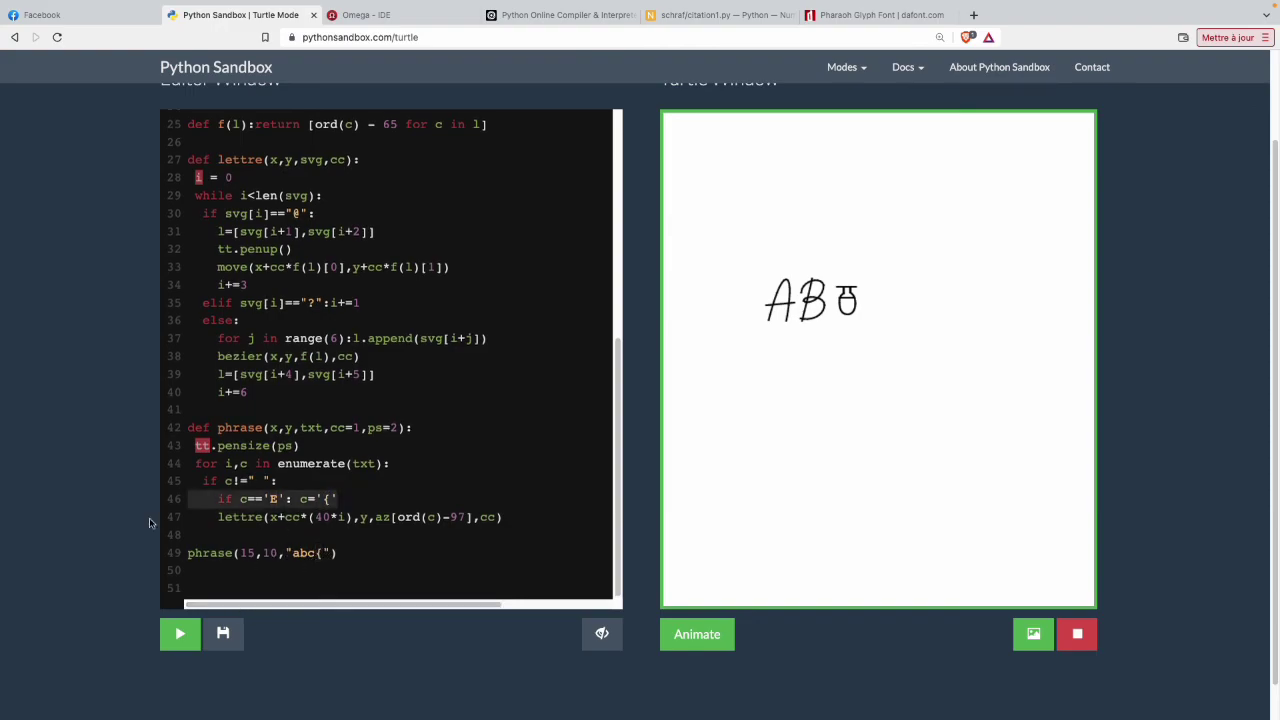
key("BackSpace")
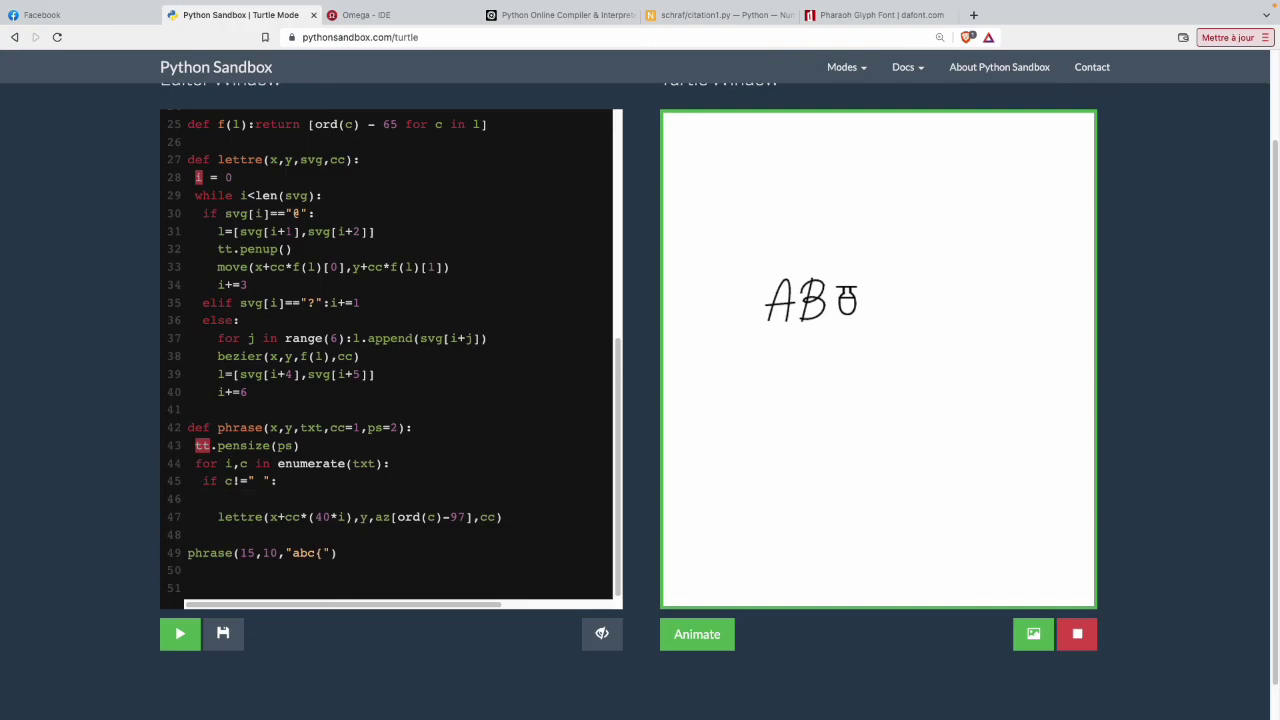